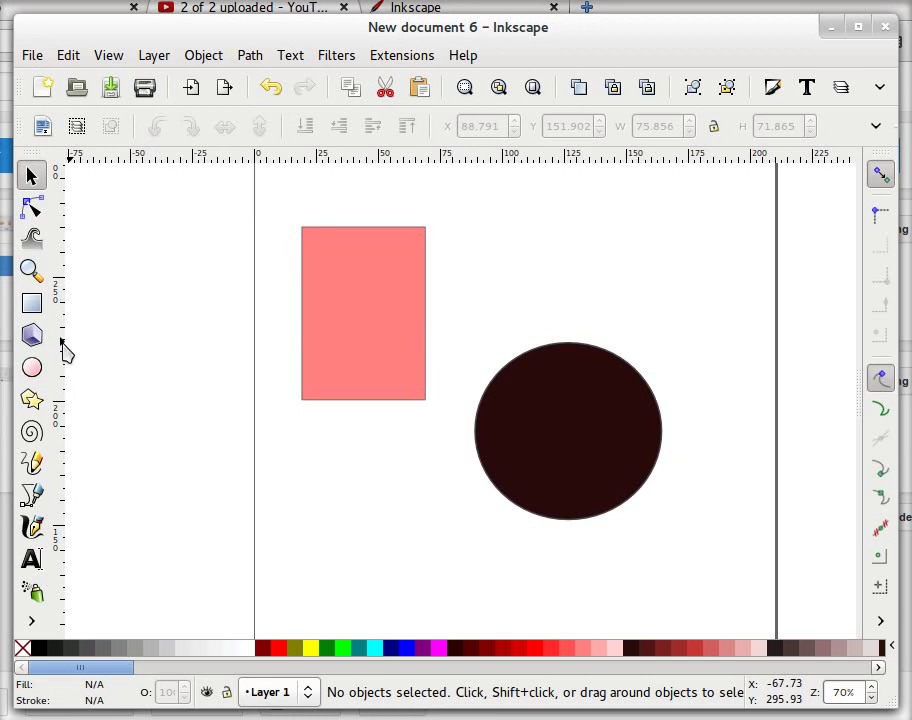
# Step: Select the pink rectangle to check its size
pyautogui.click(519, 452)
pyautogui.click(350, 373)
pyautogui.click(556, 452)
pyautogui.click(397, 378)
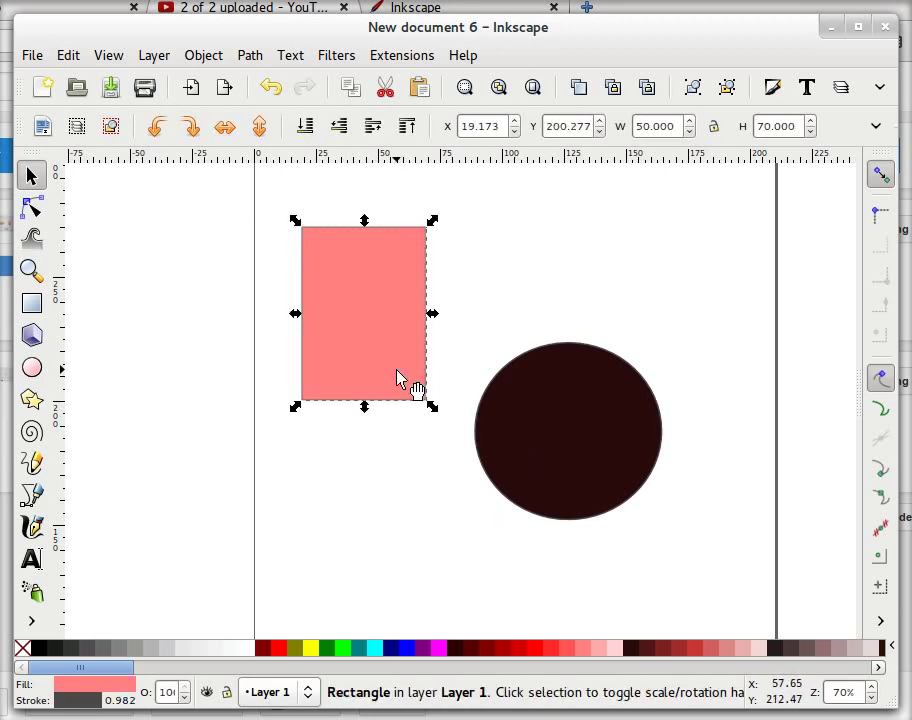
# Step: Shrink the dark circle to about a third of its size, roughly 23.8 × 22.6
pyautogui.click(544, 470)
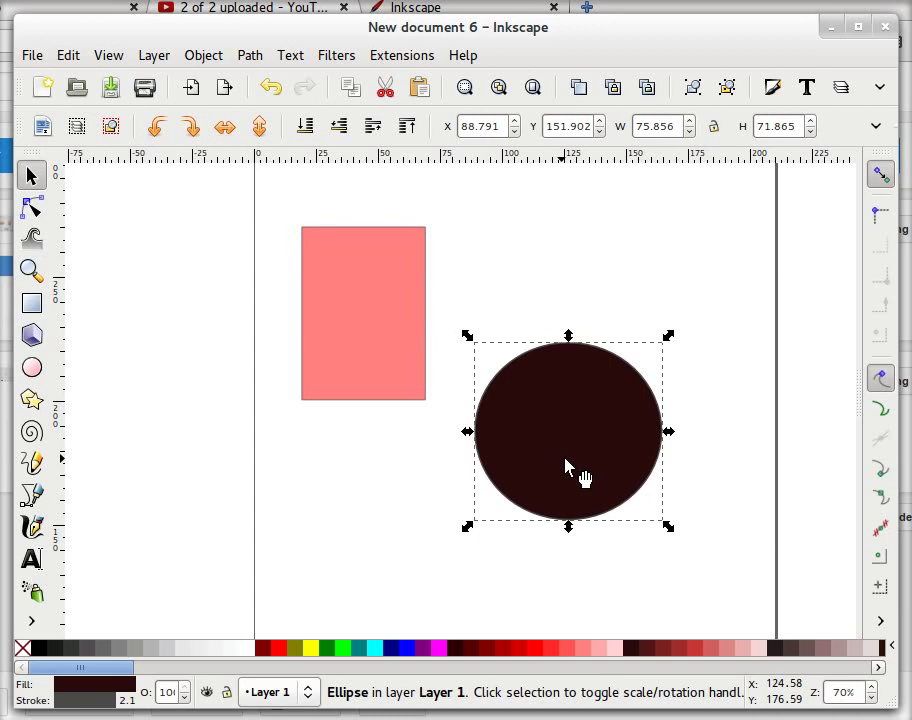
pyautogui.moveTo(670, 530); pyautogui.dragTo(540, 350)
pyautogui.click(542, 503)
pyautogui.click(503, 373)
pyautogui.click(448, 432)
# Step: Move the rectangle and the small circle so the circle sits beside the rectangle
pyautogui.click(343, 350)
pyautogui.moveTo(343, 350); pyautogui.dragTo(435, 353)
pyautogui.click(645, 358)
pyautogui.click(550, 350)
pyautogui.moveTo(550, 350); pyautogui.dragTo(589, 331)
pyautogui.click(617, 531)
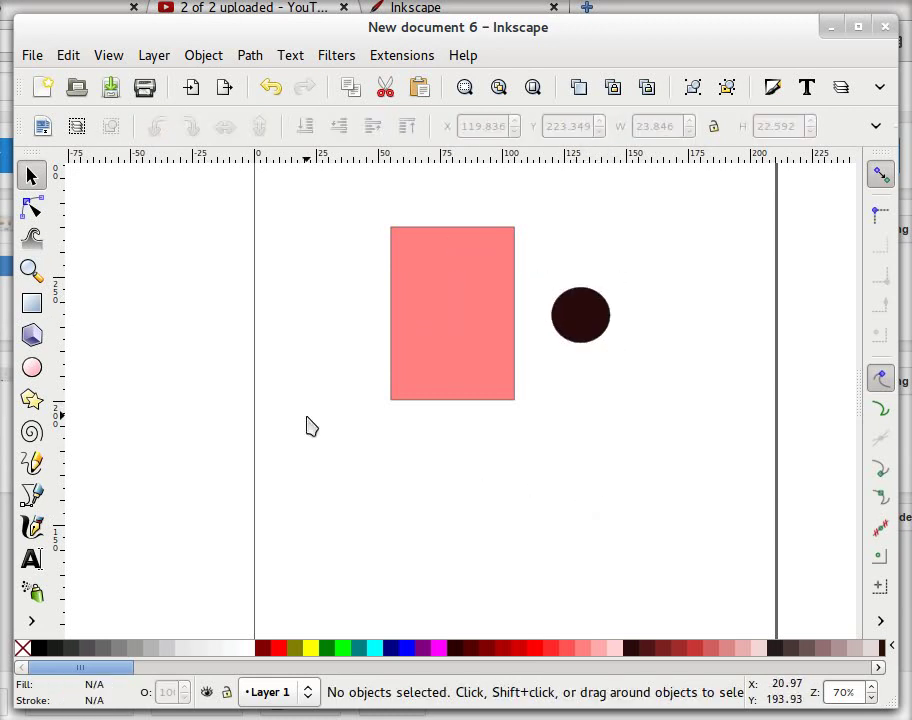
pyautogui.moveTo(337, 169); pyautogui.dragTo(672, 470)
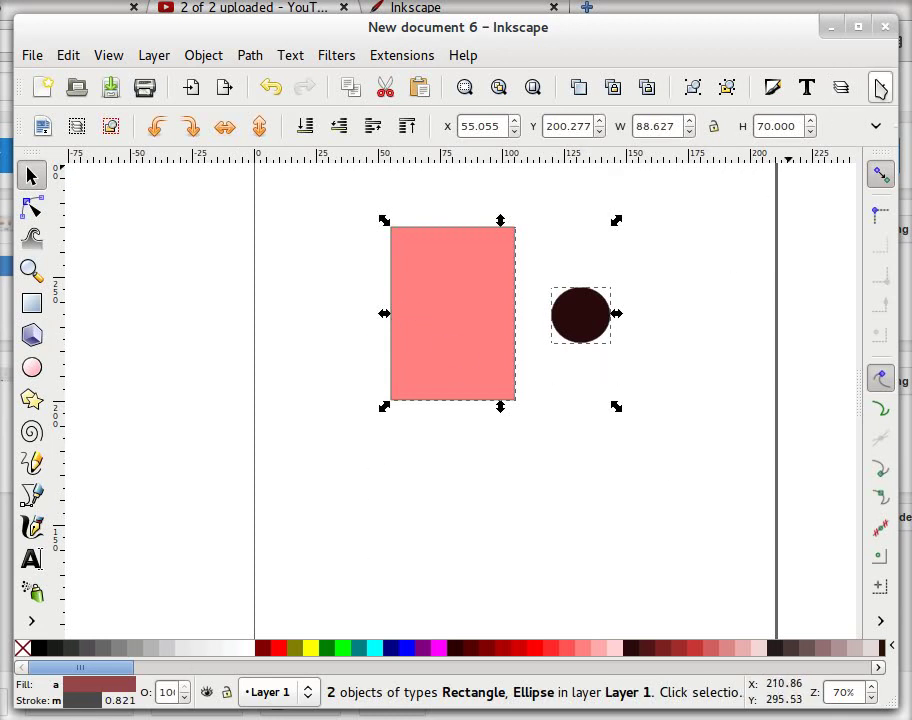
# Step: Use Align and Distribute to centre both shapes on the vertical and horizontal axes
pyautogui.click(876, 86)
pyautogui.click(900, 145)
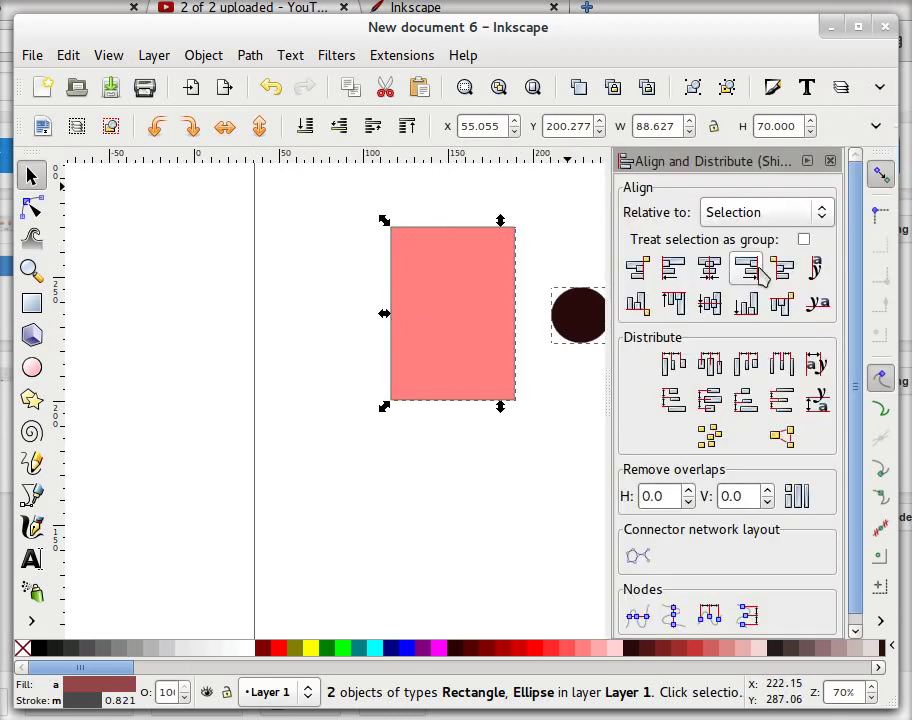
pyautogui.click(710, 280)
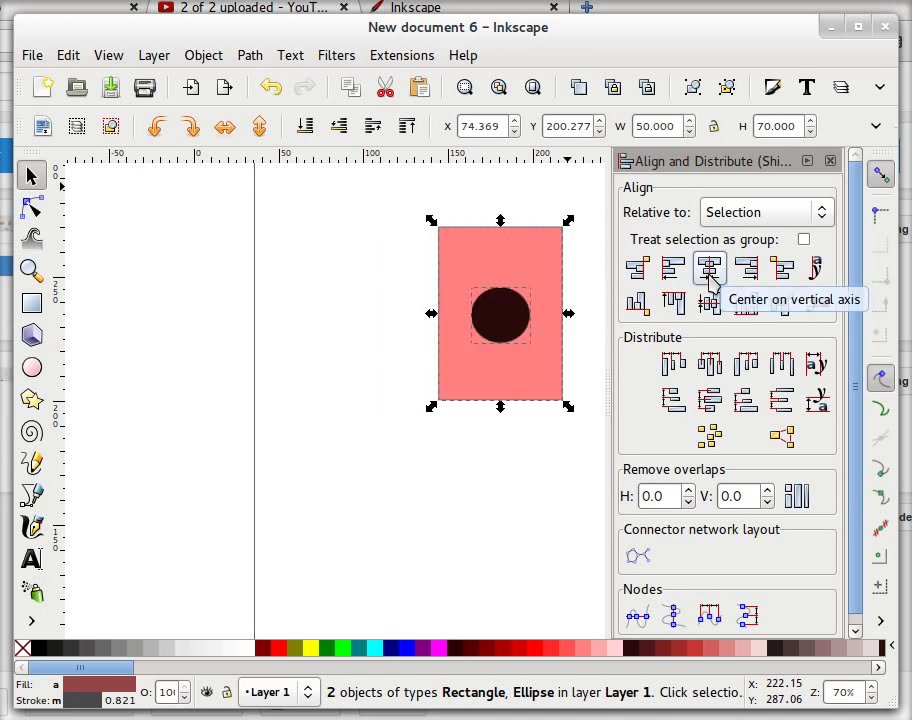
pyautogui.click(709, 305)
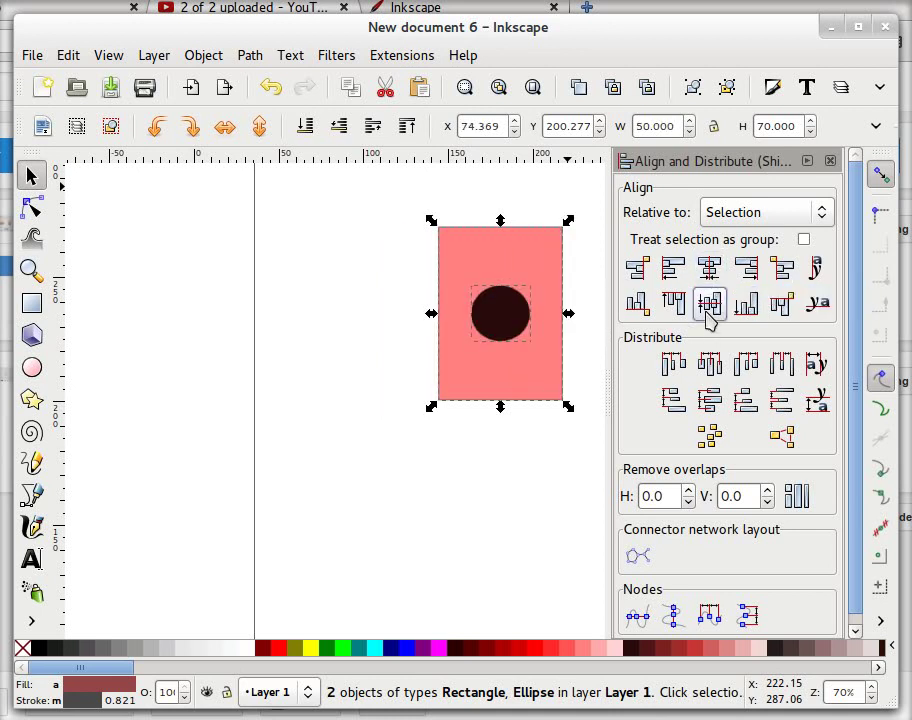
pyautogui.click(830, 160)
pyautogui.click(190, 252)
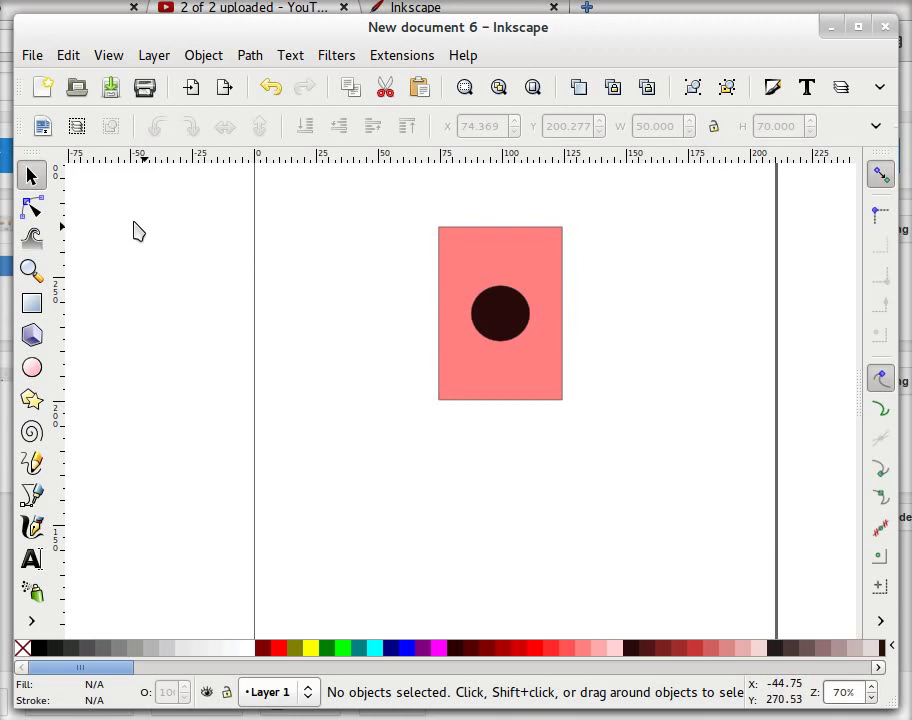
pyautogui.moveTo(342, 193); pyautogui.dragTo(660, 450)
# Step: Shift both shapes left, then move the circle to the rectangle's upper right at X 110.023, Y 243.737
pyautogui.moveTo(523, 362); pyautogui.dragTo(387, 330)
pyautogui.click(508, 372)
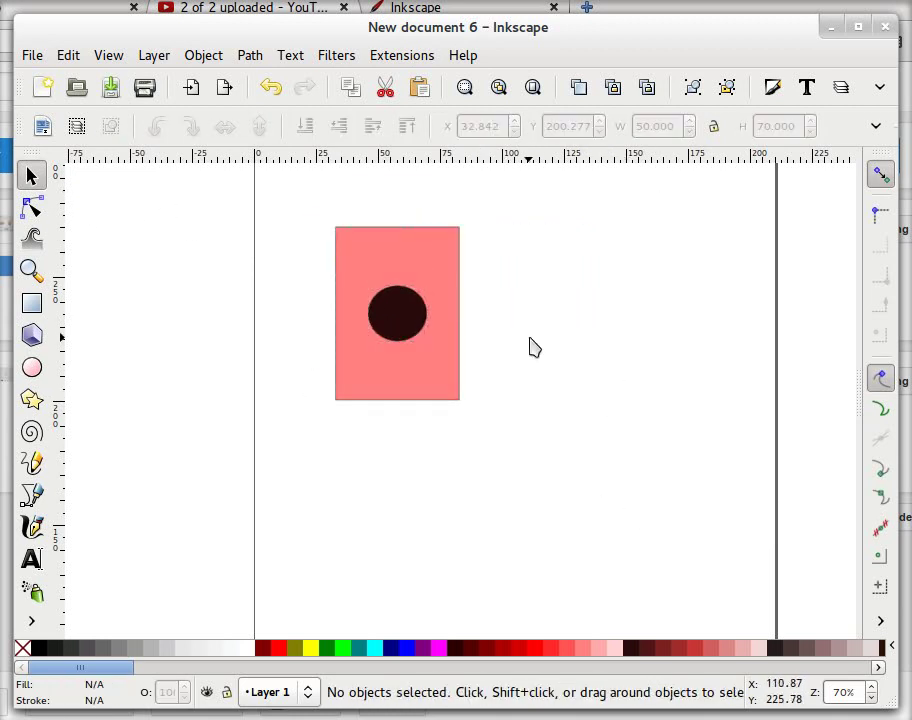
pyautogui.click(386, 322)
pyautogui.moveTo(399, 322); pyautogui.dragTo(577, 298)
pyautogui.click(566, 357)
pyautogui.click(548, 418)
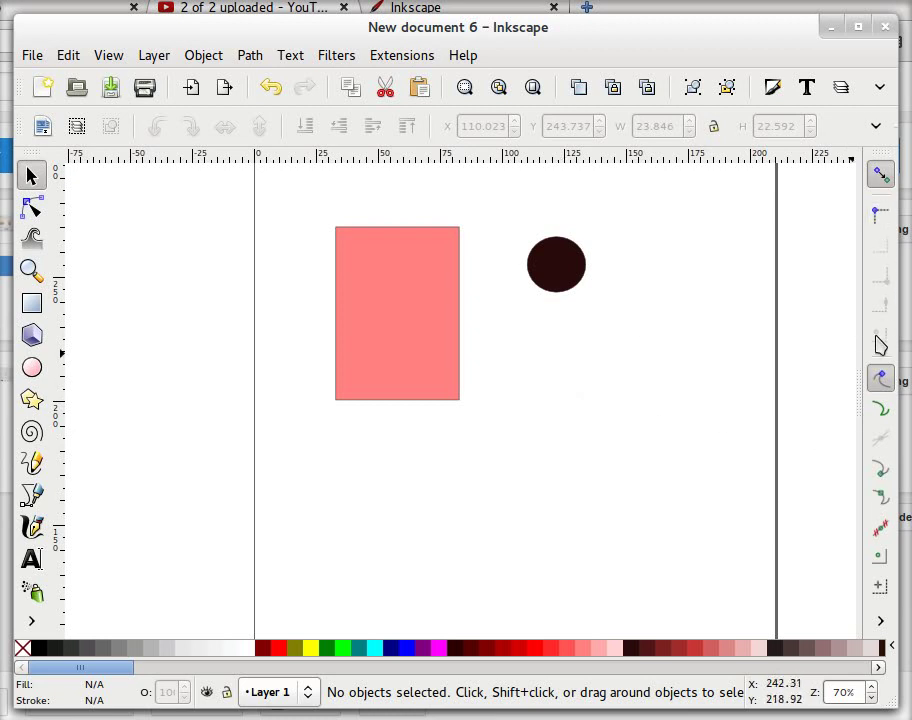
# Step: Enable node and object-midpoint snapping, then drag the circle onto the rectangle's middle
pyautogui.click(880, 377)
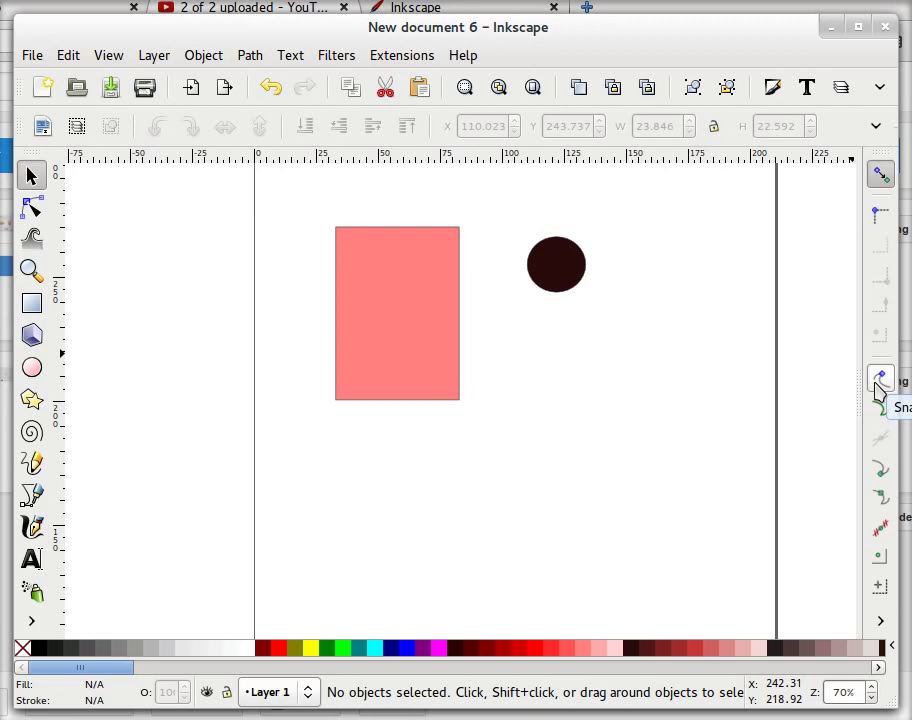
pyautogui.click(876, 384)
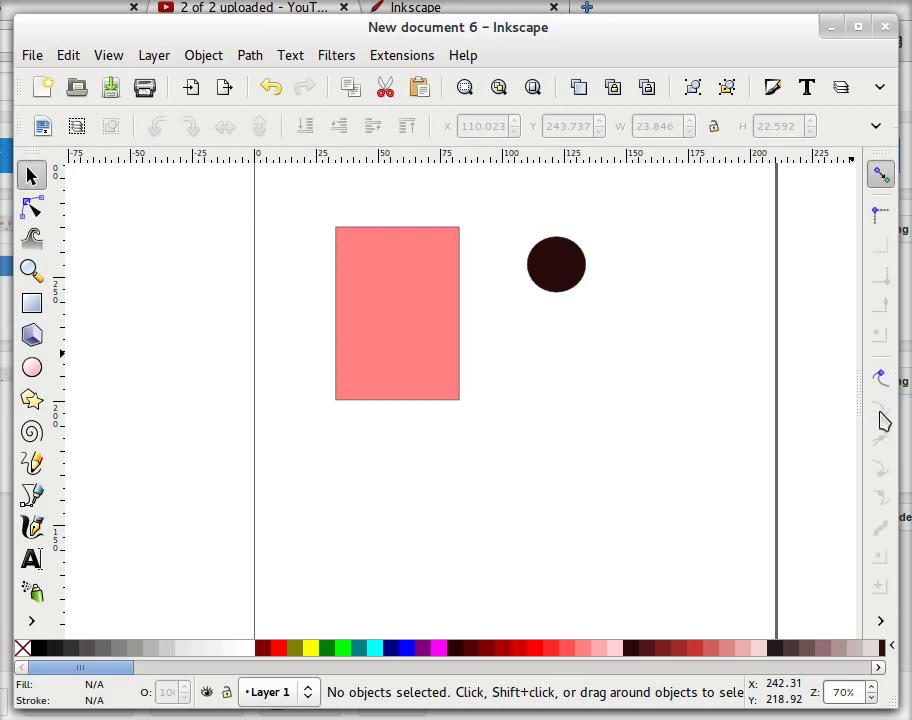
pyautogui.click(876, 384)
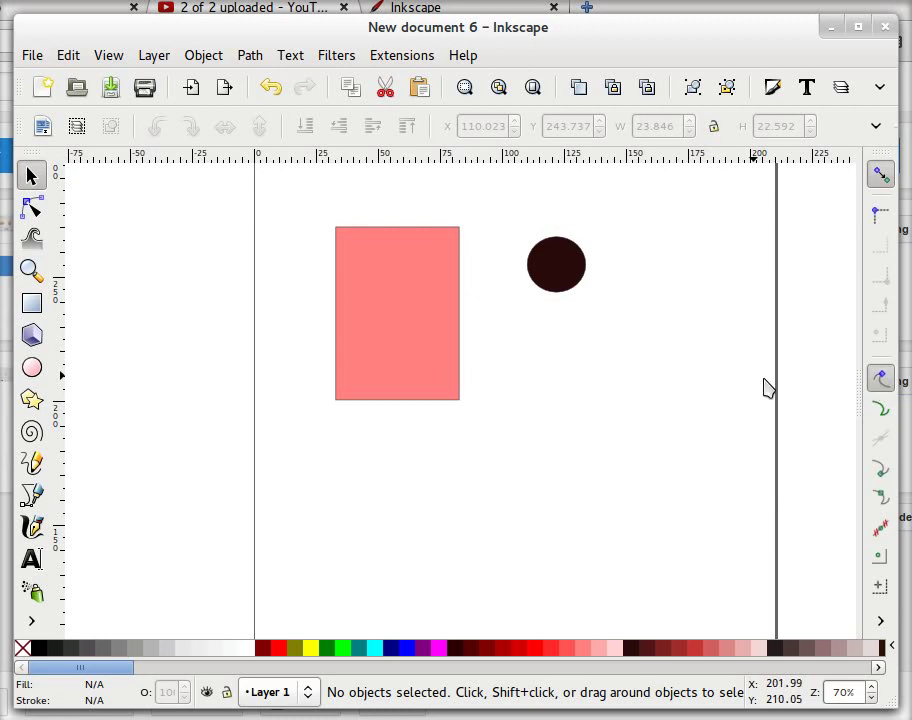
pyautogui.click(877, 565)
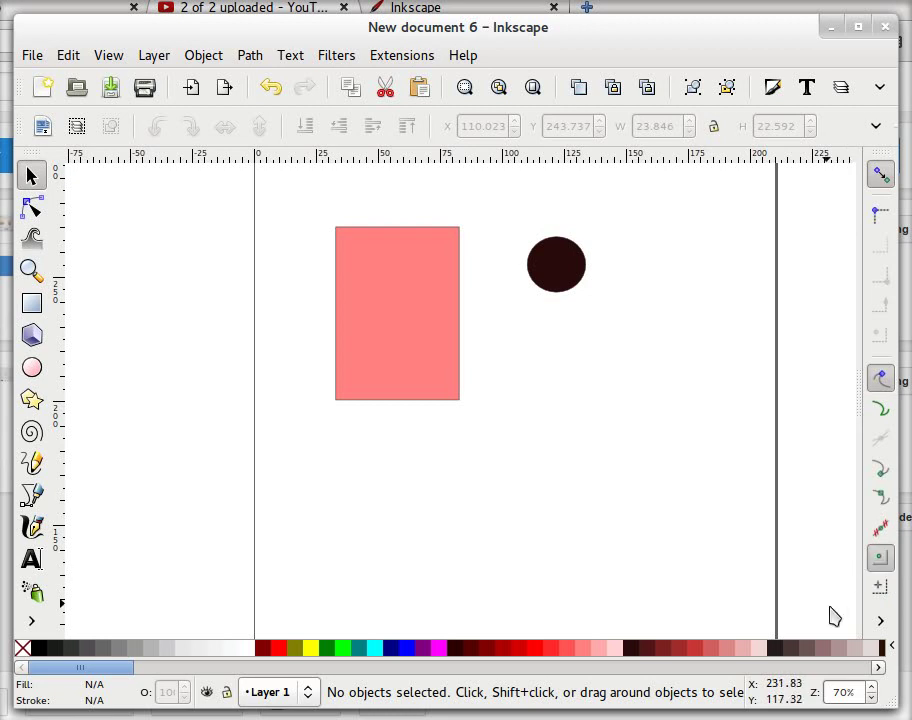
pyautogui.moveTo(568, 280); pyautogui.dragTo(430, 338)
# Step: Move the pink rectangle off the circle to the right, then nudge it back left
pyautogui.click(585, 462)
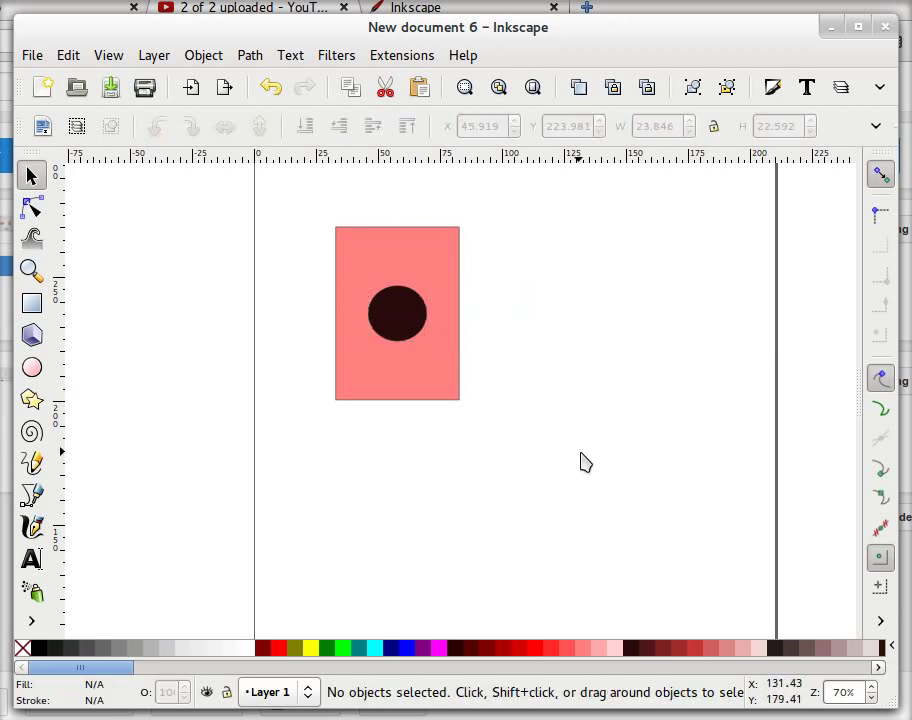
pyautogui.click(392, 318)
pyautogui.click(418, 368)
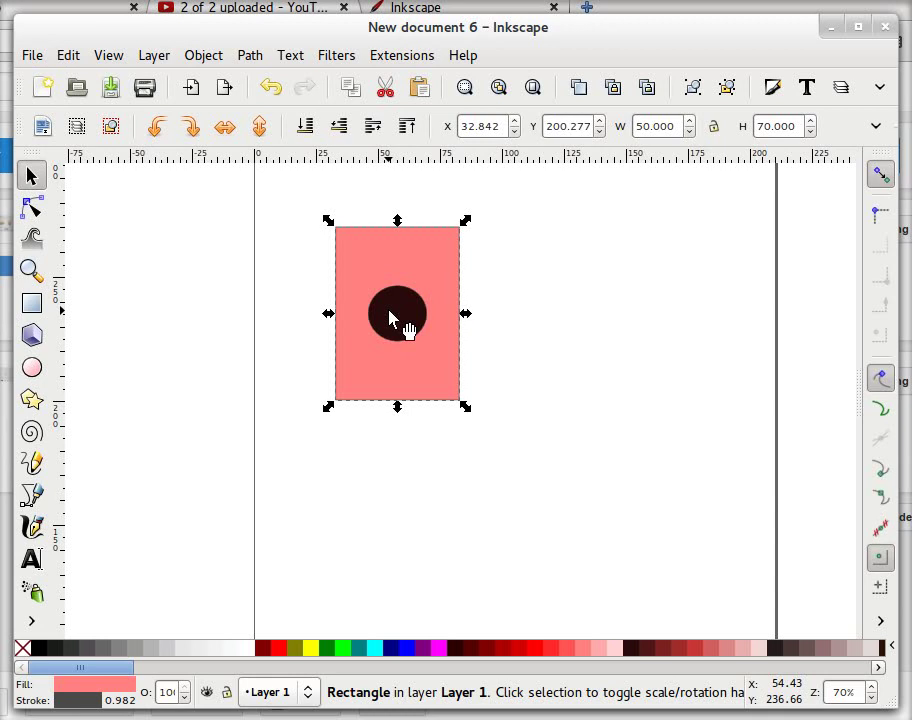
pyautogui.click(573, 330)
pyautogui.click(458, 268)
pyautogui.moveTo(430, 266); pyautogui.dragTo(586, 271)
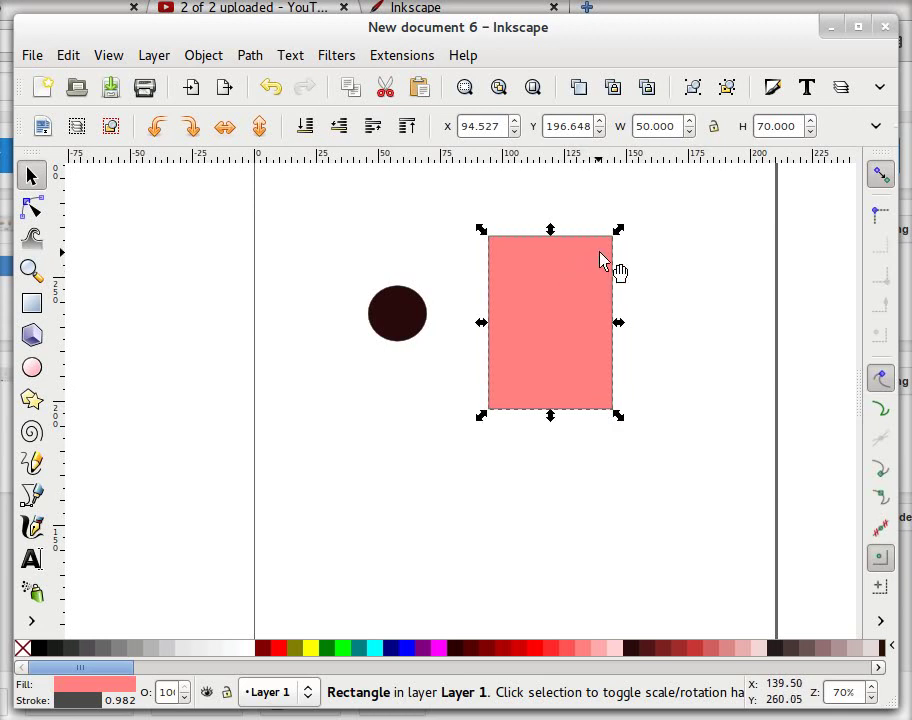
pyautogui.moveTo(593, 272); pyautogui.dragTo(547, 277)
# Step: Snap the circle to the rectangle's centre and move both to X 33.648, Y 202.696
pyautogui.click(405, 340)
pyautogui.moveTo(405, 340); pyautogui.dragTo(508, 328)
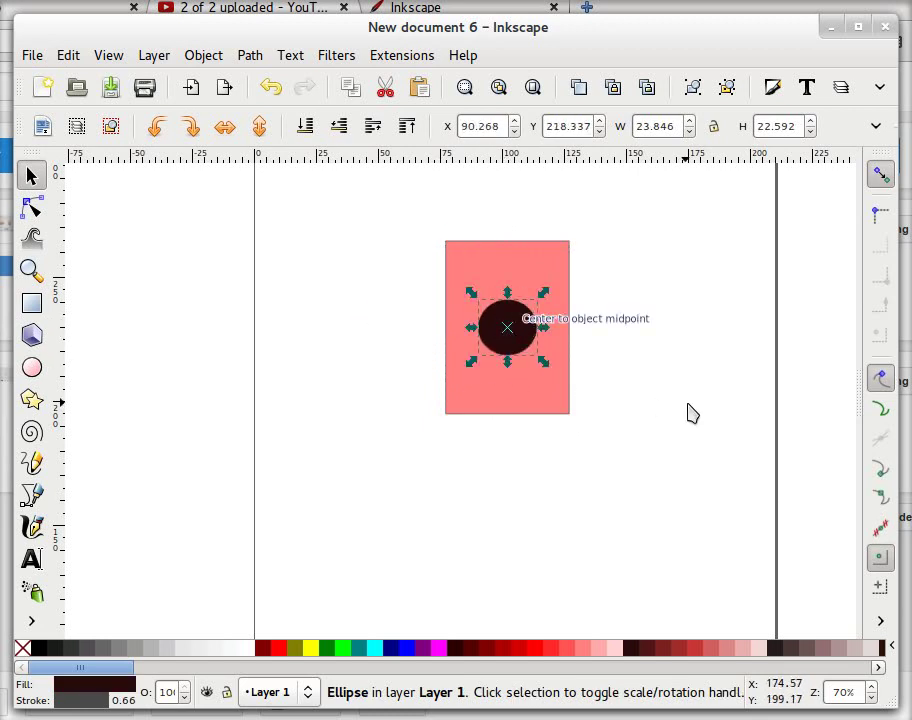
pyautogui.click(688, 413)
pyautogui.moveTo(363, 188); pyautogui.dragTo(680, 557)
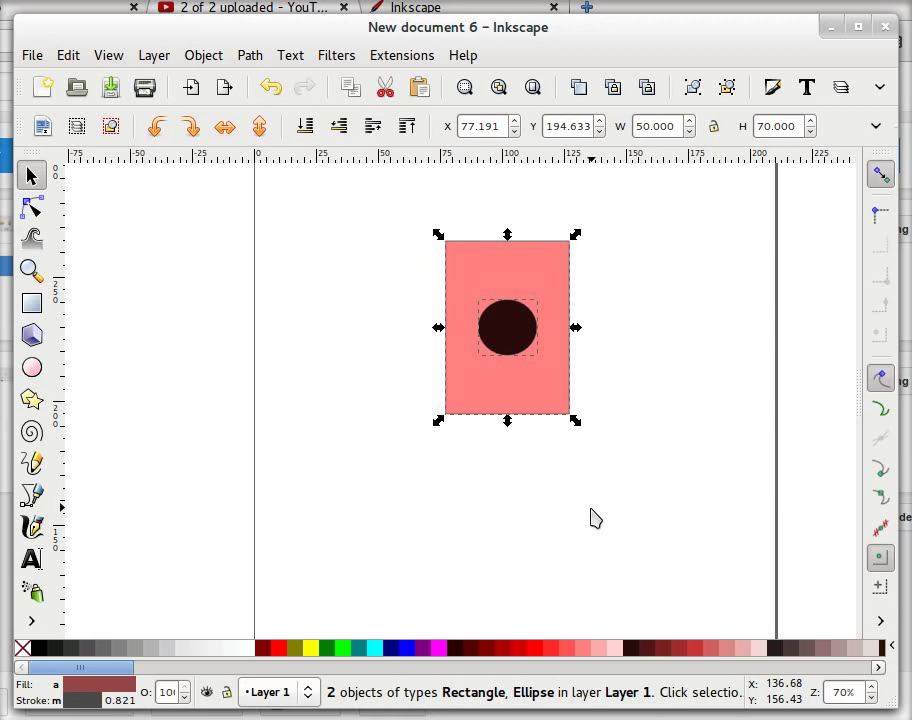
pyautogui.moveTo(550, 397); pyautogui.dragTo(438, 381)
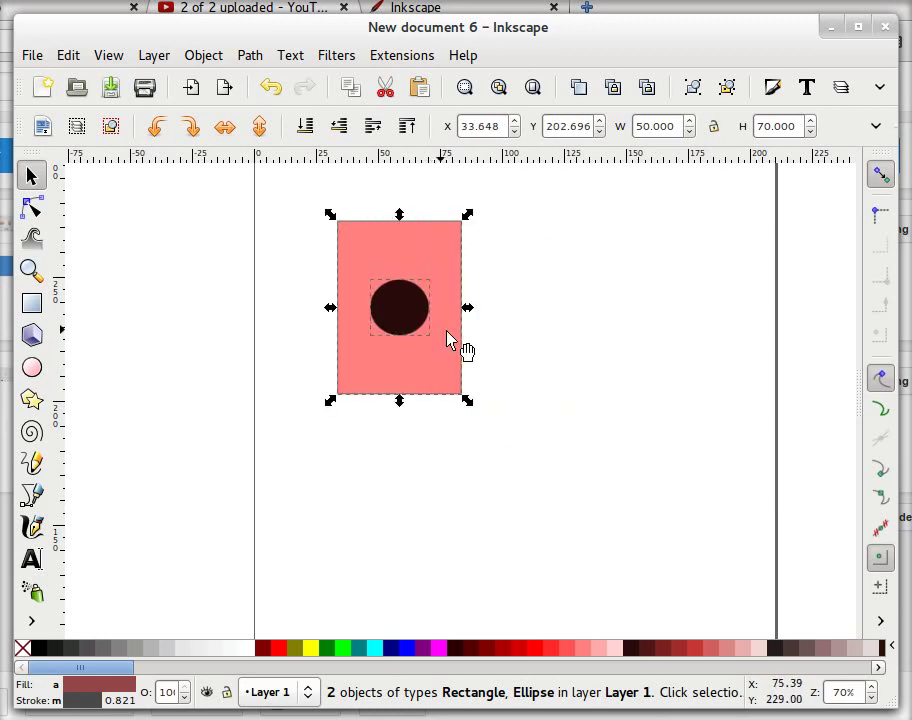
pyautogui.click(573, 391)
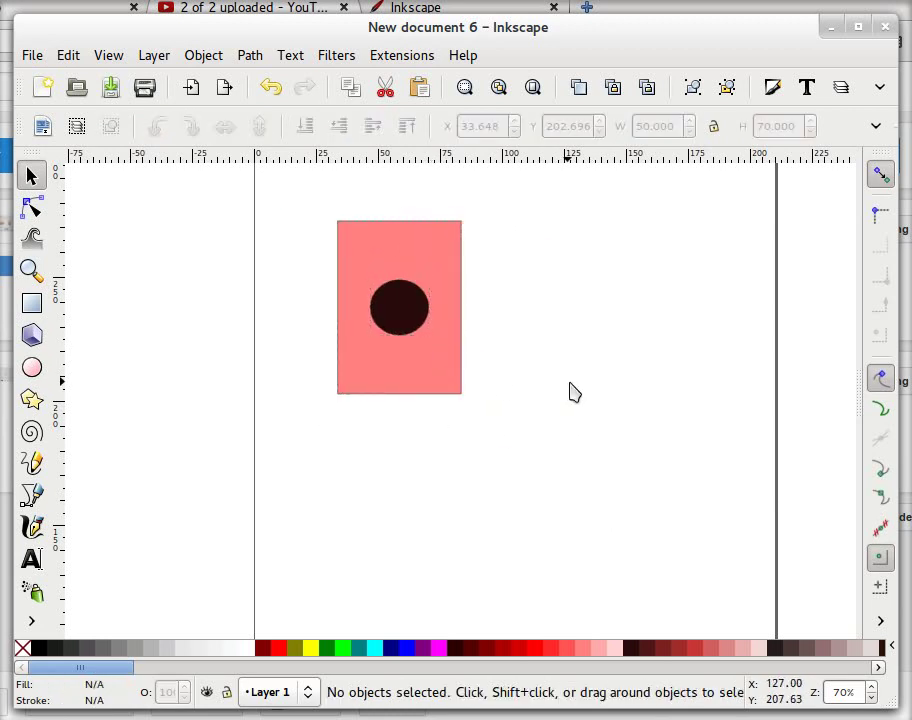
# Step: Drag the dark circle toward the rectangle's top-right corner, ending at X 99.002, Y 219.735
pyautogui.click(418, 333)
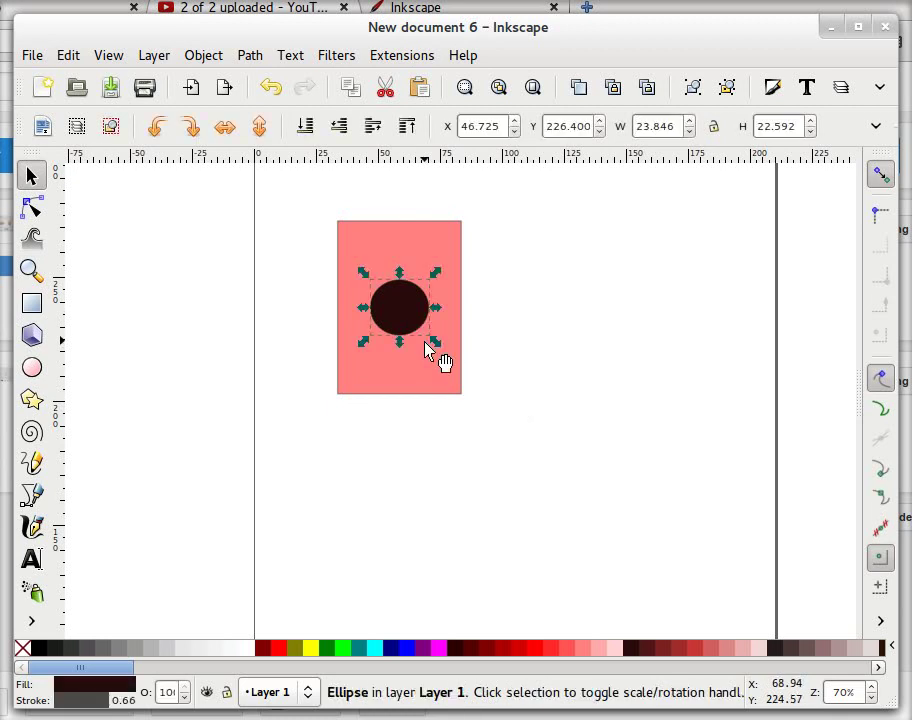
pyautogui.moveTo(418, 333); pyautogui.dragTo(516, 318)
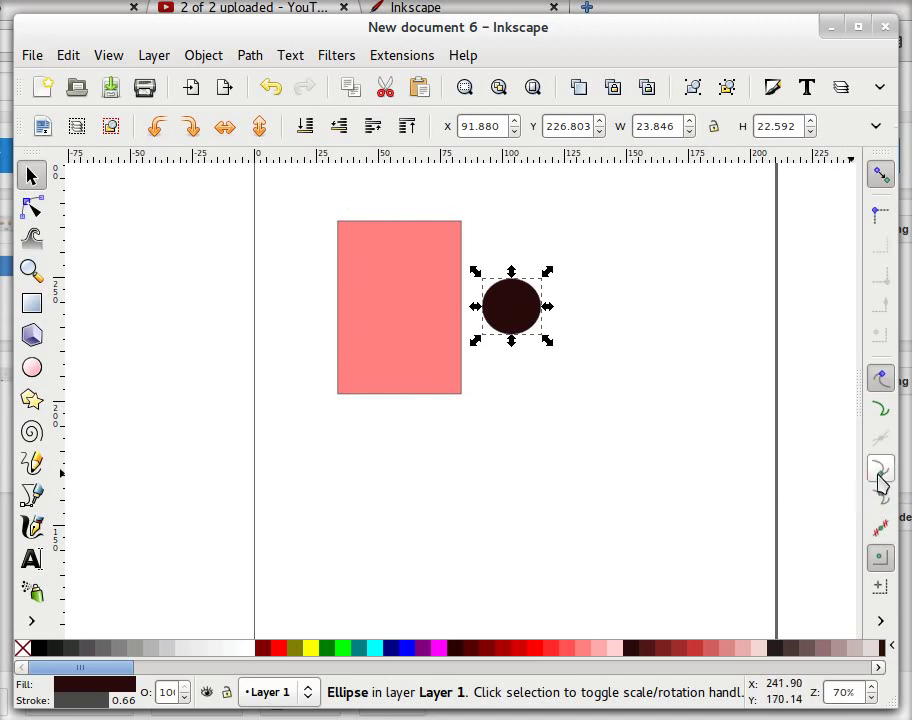
pyautogui.moveTo(517, 336); pyautogui.dragTo(460, 228)
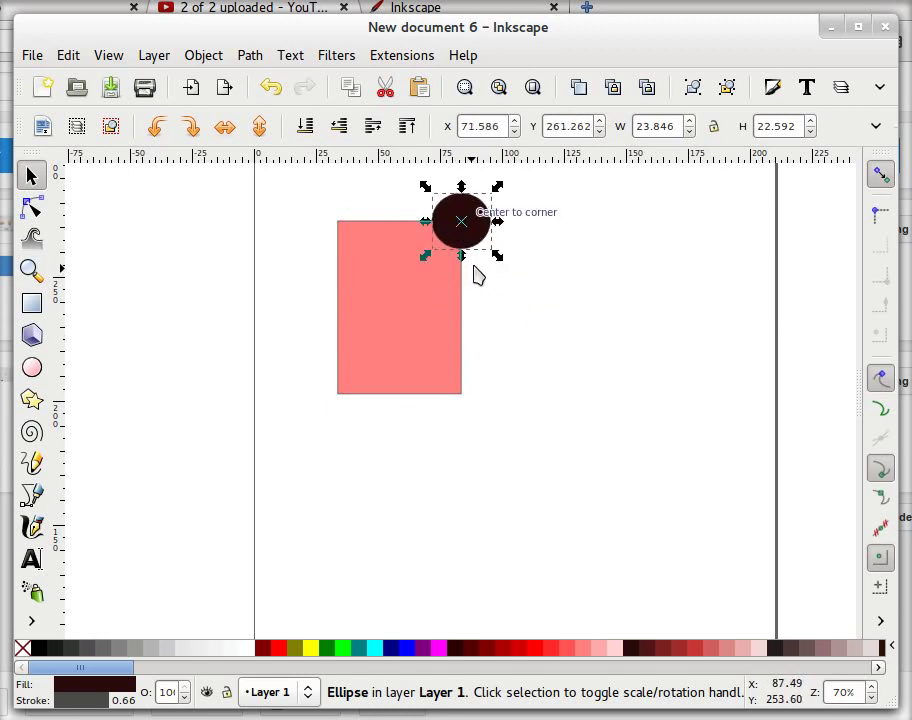
pyautogui.click(480, 333)
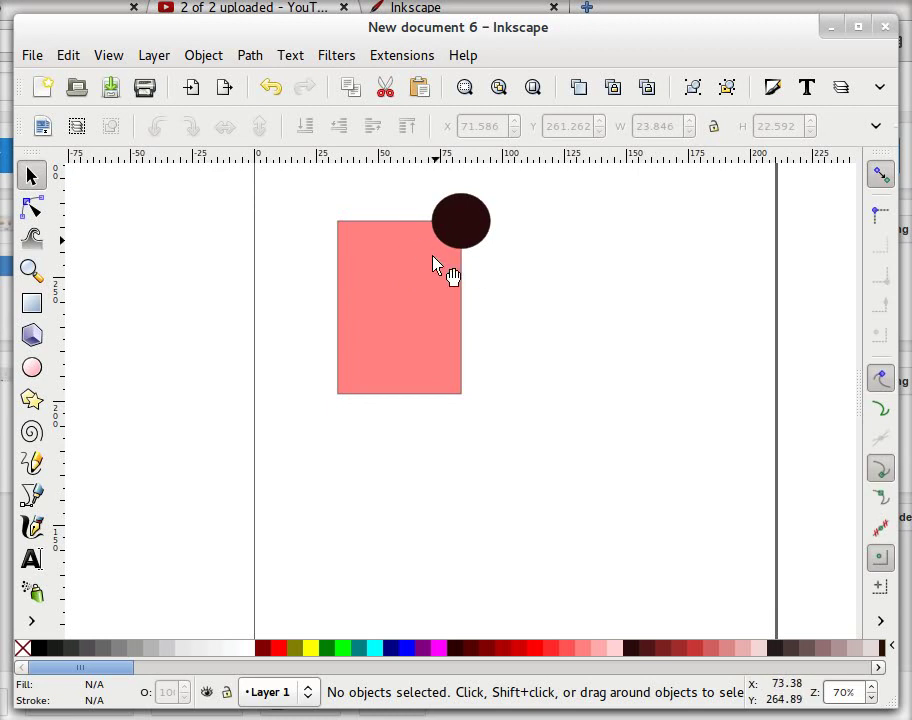
pyautogui.moveTo(340, 236); pyautogui.dragTo(379, 311)
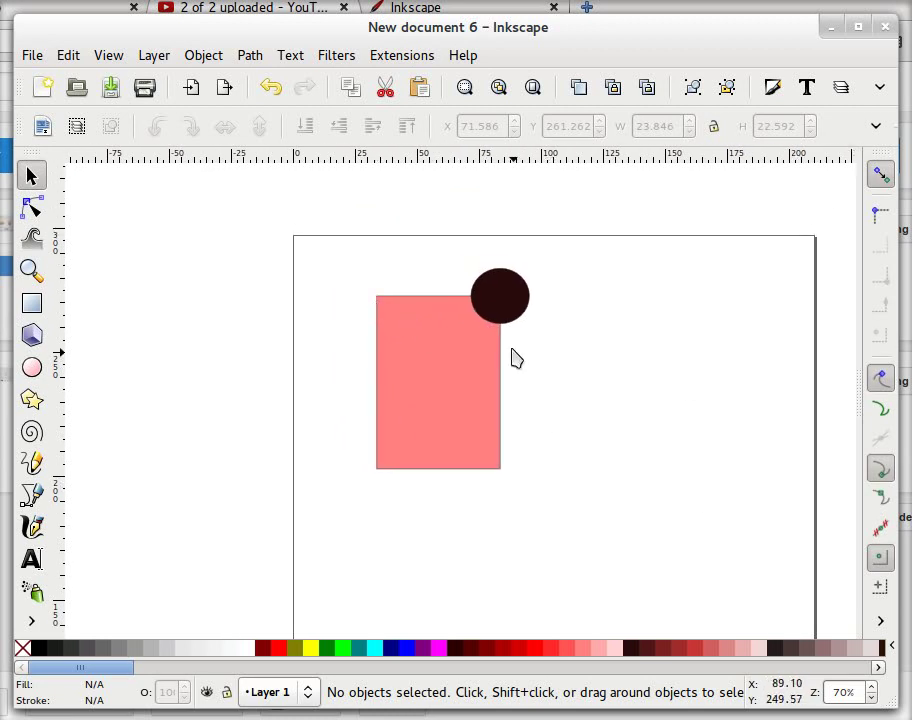
pyautogui.moveTo(506, 303); pyautogui.dragTo(583, 418)
# Step: Toggle snapping options and test-drag the circle onto the rectangle's right edge
pyautogui.click(881, 472)
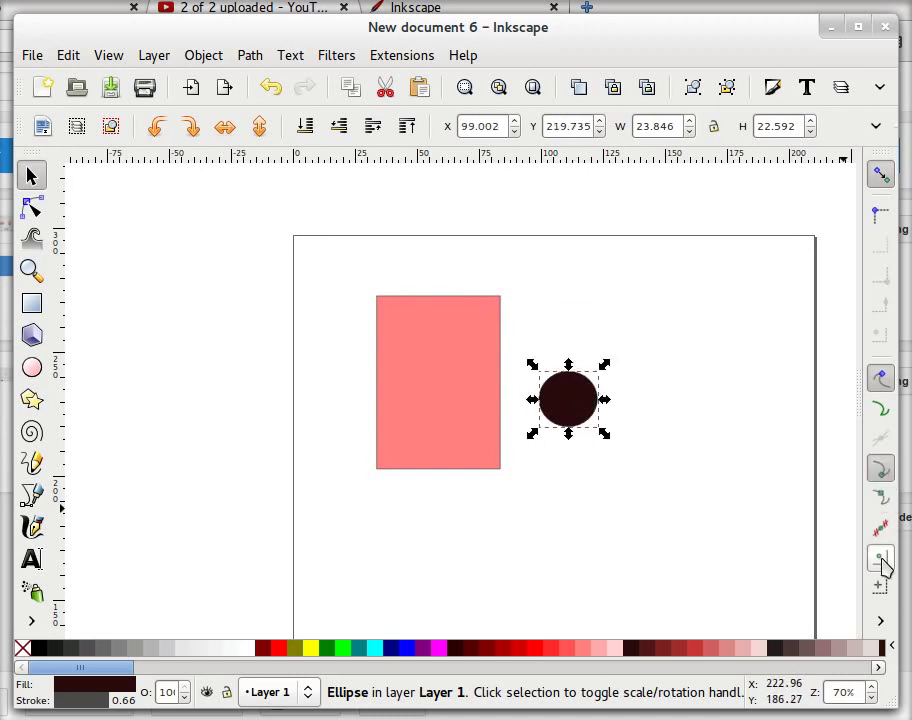
pyautogui.click(869, 562)
pyautogui.click(878, 474)
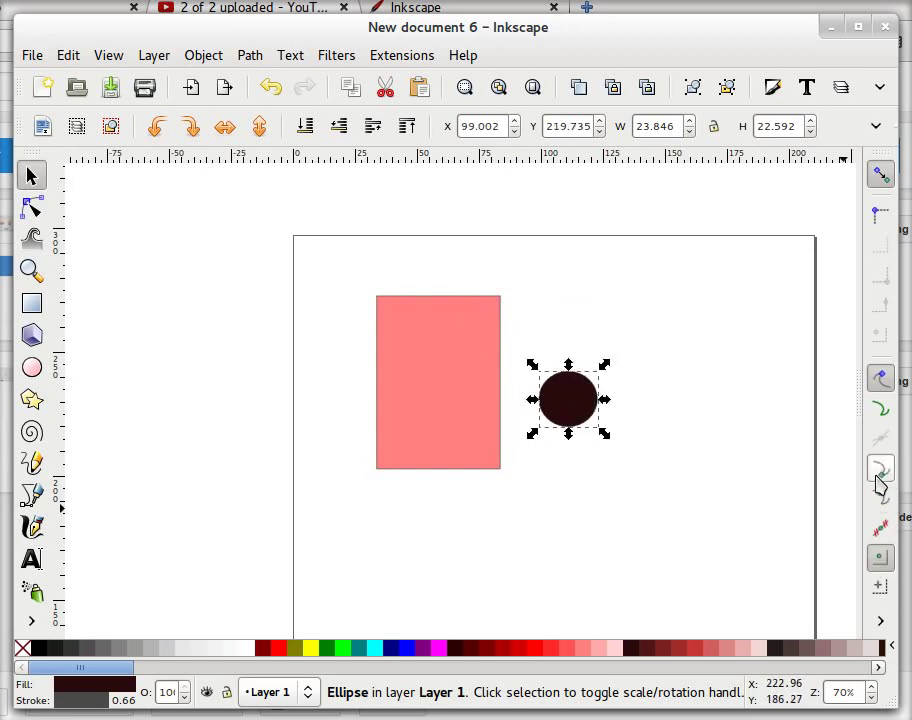
pyautogui.moveTo(572, 417); pyautogui.dragTo(506, 312)
pyautogui.hotkey('ctrl', 'z')
pyautogui.moveTo(566, 411)
pyautogui.mouseDown()
pyautogui.moveTo(509, 429)
pyautogui.moveTo(509, 350)
pyautogui.moveTo(515, 448)
pyautogui.moveTo(544, 393)
pyautogui.moveTo(555, 399)
pyautogui.mouseUp()
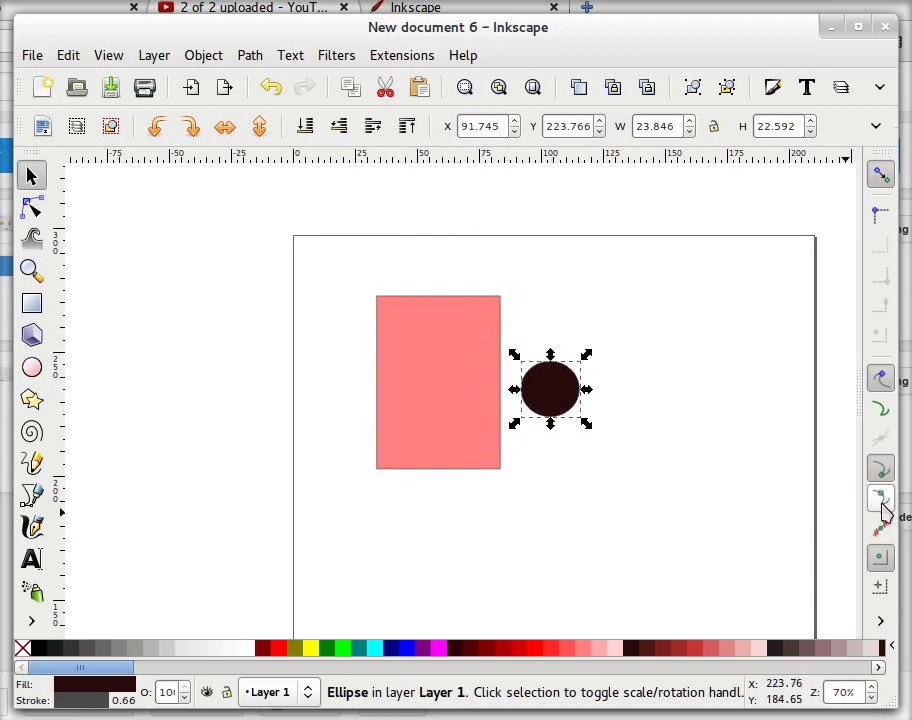
# Step: Enable path snapping and snap the circle to the rectangle's right edge and corner
pyautogui.click(879, 505)
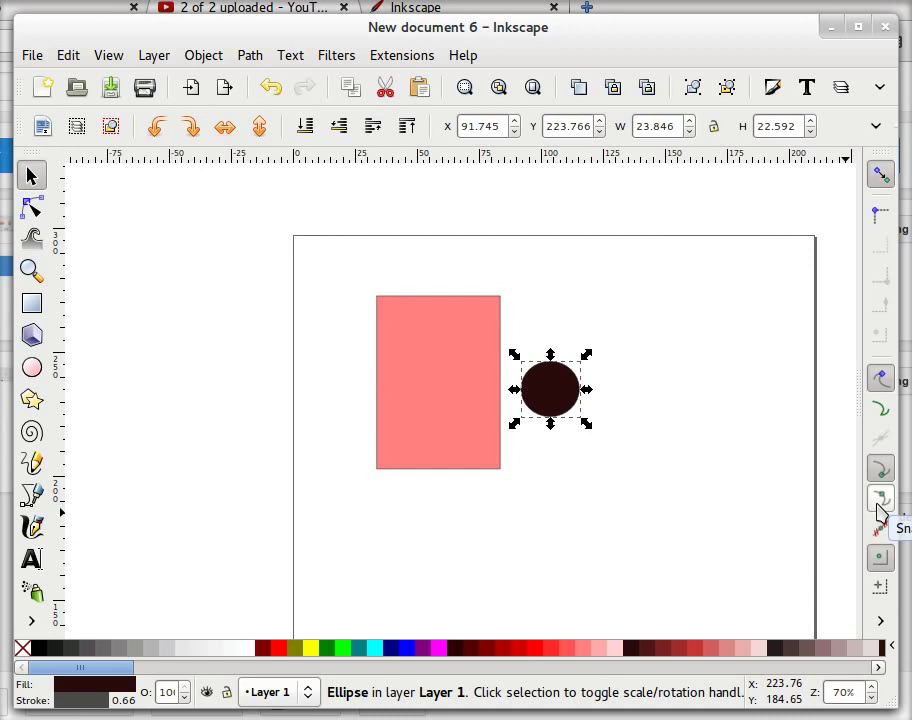
pyautogui.moveTo(578, 407)
pyautogui.mouseDown()
pyautogui.moveTo(511, 413)
pyautogui.moveTo(502, 387)
pyautogui.moveTo(495, 393)
pyautogui.moveTo(503, 346)
pyautogui.moveTo(519, 395)
pyautogui.moveTo(590, 417)
pyautogui.mouseUp()
pyautogui.click(889, 409)
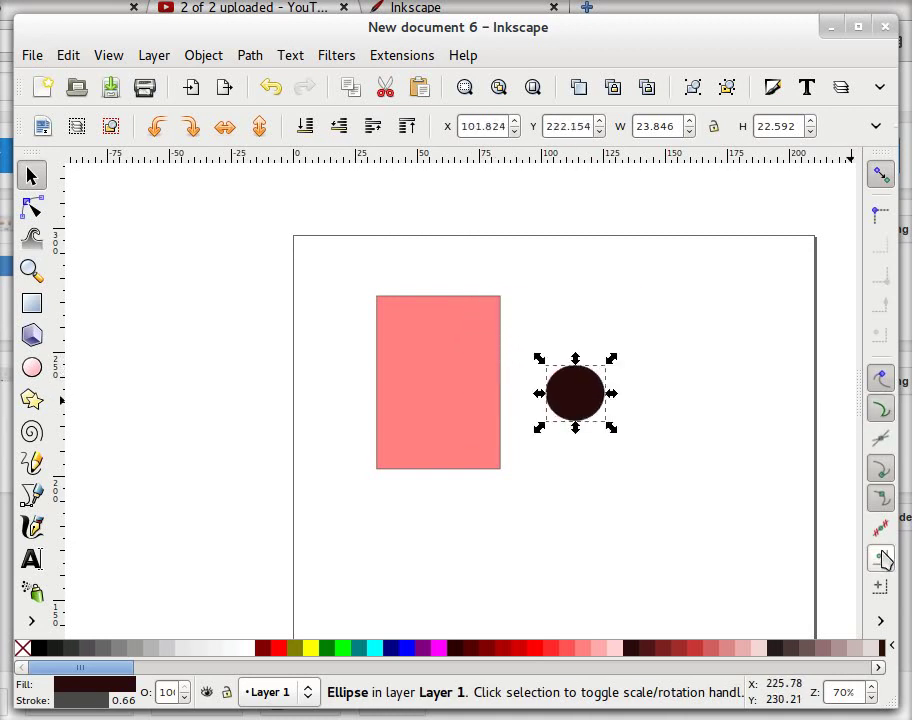
pyautogui.moveTo(590, 408); pyautogui.dragTo(505, 397)
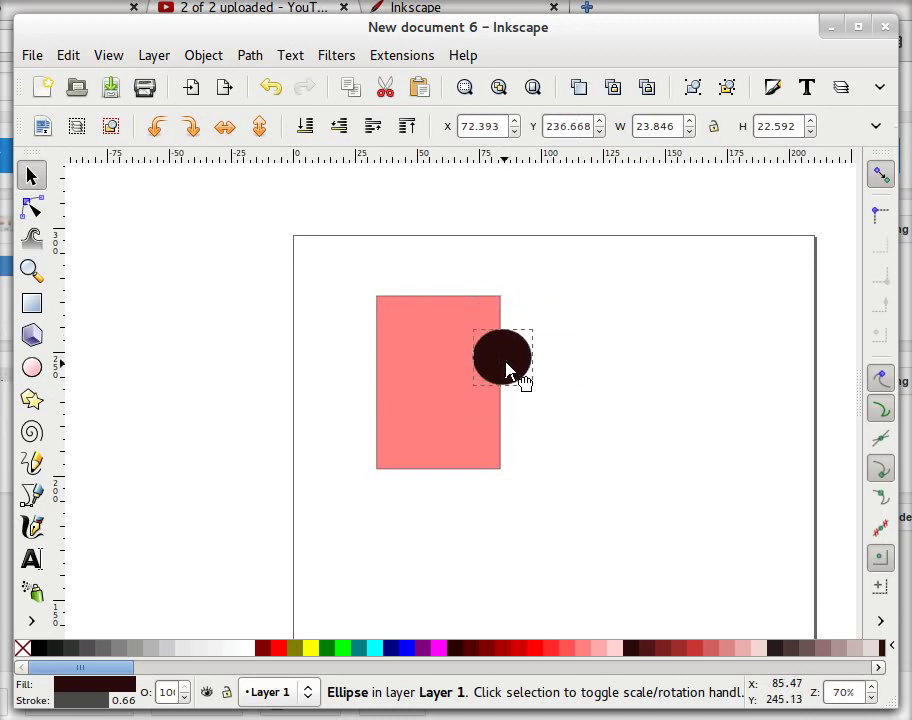
pyautogui.moveTo(507, 348); pyautogui.dragTo(567, 364)
pyautogui.click(570, 409)
# Step: Change snapping options and move the circle away to X 124.805, Y 251.182
pyautogui.click(881, 470)
pyautogui.click(880, 557)
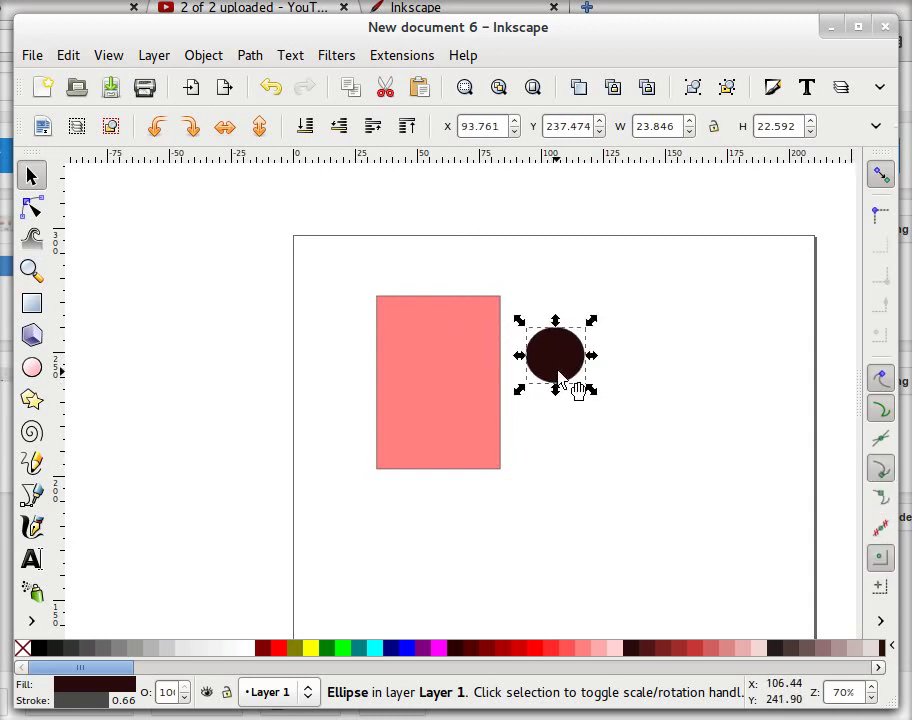
pyautogui.click(881, 409)
pyautogui.moveTo(557, 370); pyautogui.dragTo(643, 346)
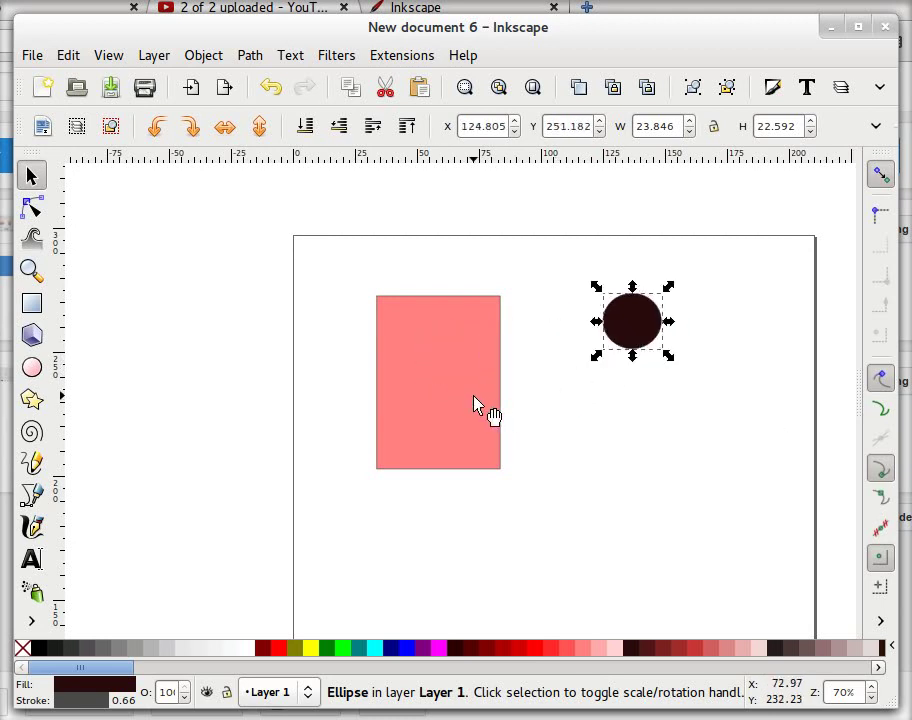
pyautogui.click(476, 405)
# Step: Move the rectangle up-left to X -19.974 and draw a closed four-node curvy Bezier outline
pyautogui.moveTo(466, 356); pyautogui.dragTo(327, 290)
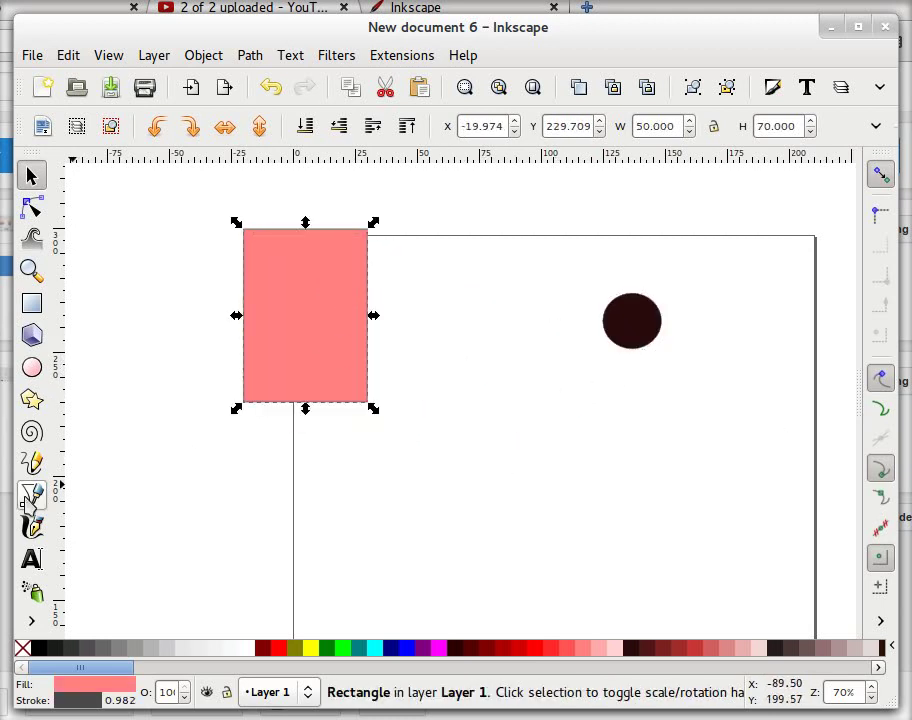
pyautogui.click(31, 494)
pyautogui.moveTo(414, 356); pyautogui.dragTo(540, 383)
pyautogui.moveTo(584, 458); pyautogui.dragTo(631, 509)
pyautogui.moveTo(432, 570); pyautogui.dragTo(336, 586)
pyautogui.moveTo(301, 448); pyautogui.dragTo(291, 404)
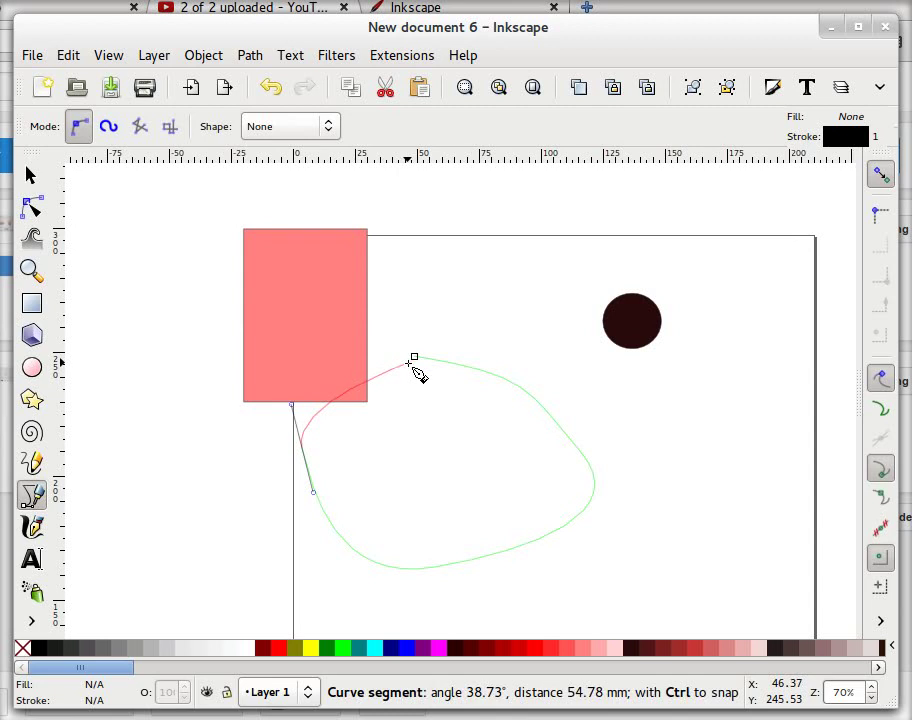
pyautogui.click(415, 358)
# Step: Return to the selector and move the curvy outline to the right
pyautogui.press('s')
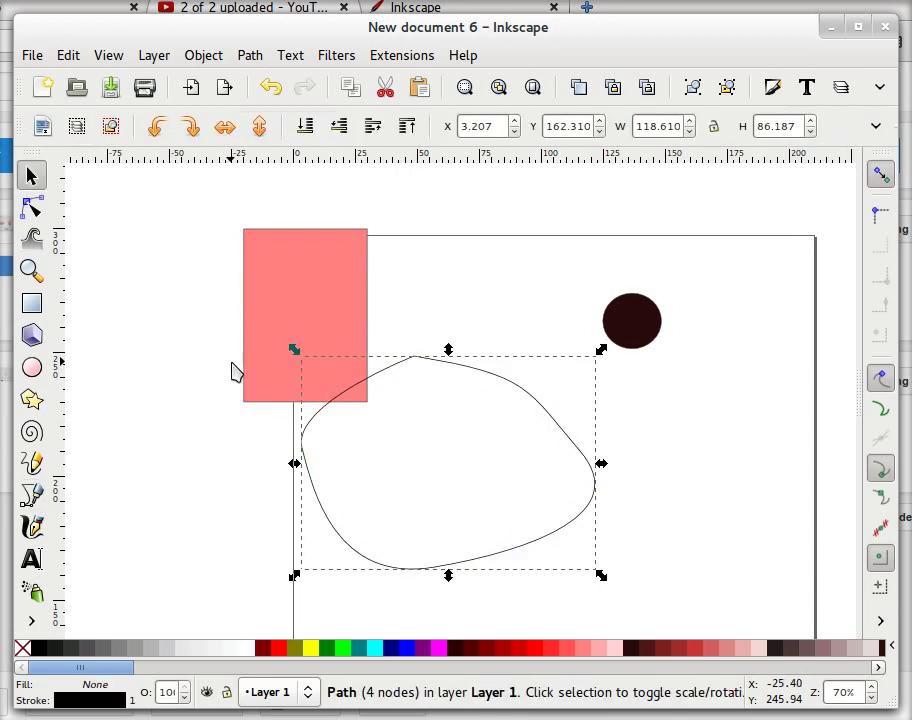
pyautogui.press('Escape')
pyautogui.moveTo(554, 422); pyautogui.dragTo(639, 424)
# Step: Move the dark circle down onto the curvy outline's right side
pyautogui.press('Escape')
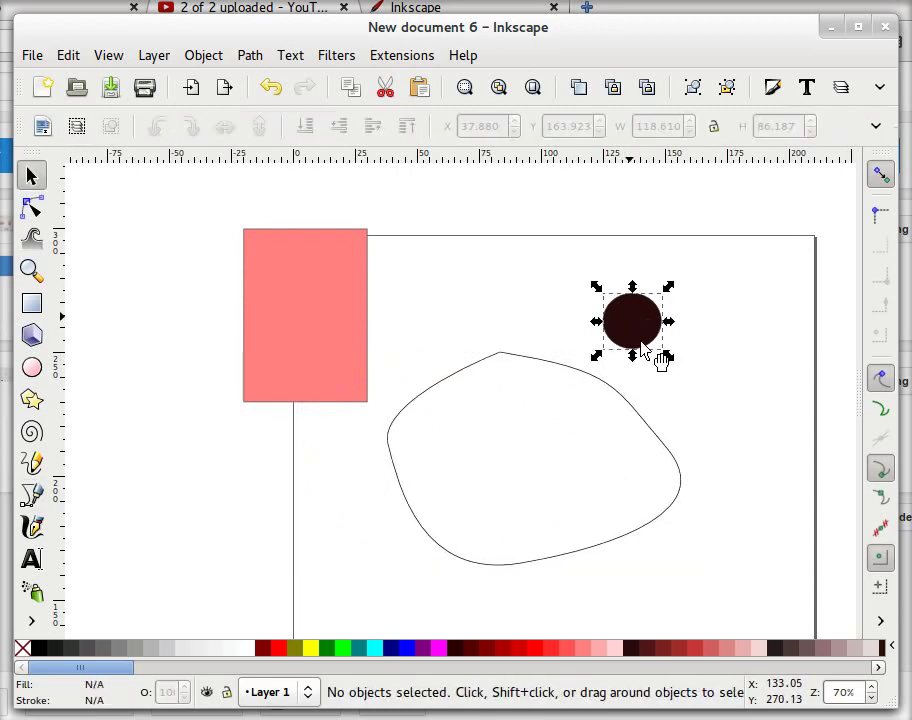
pyautogui.click(631, 322)
pyautogui.moveTo(631, 322); pyautogui.dragTo(501, 370)
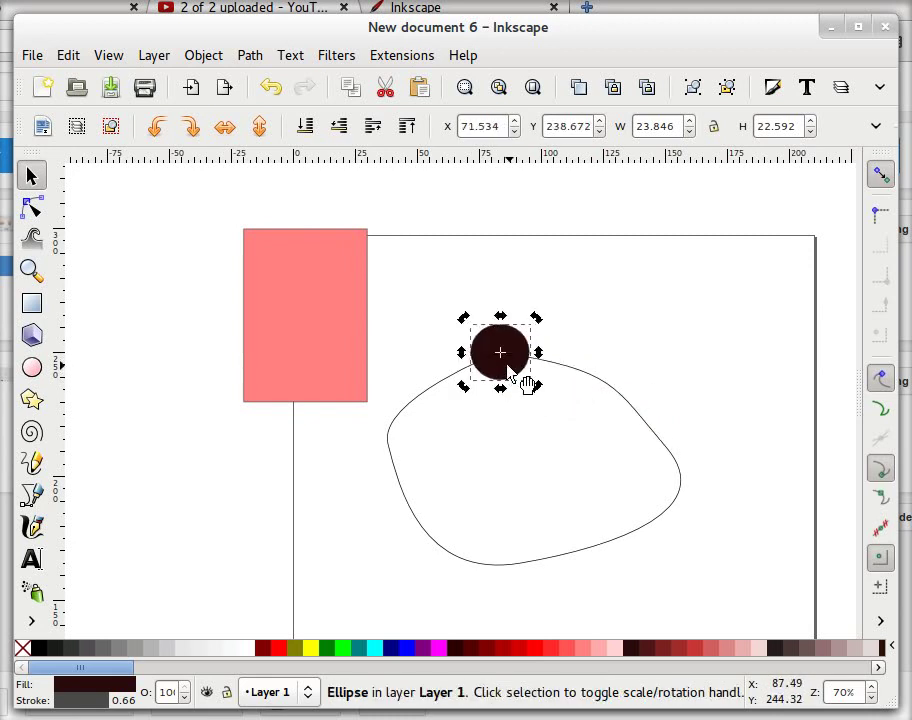
pyautogui.keyDown('alt'); pyautogui.click(511, 368); pyautogui.keyUp('alt')
pyautogui.click(512, 345)
pyautogui.moveTo(517, 346); pyautogui.dragTo(649, 405)
pyautogui.press('Escape')
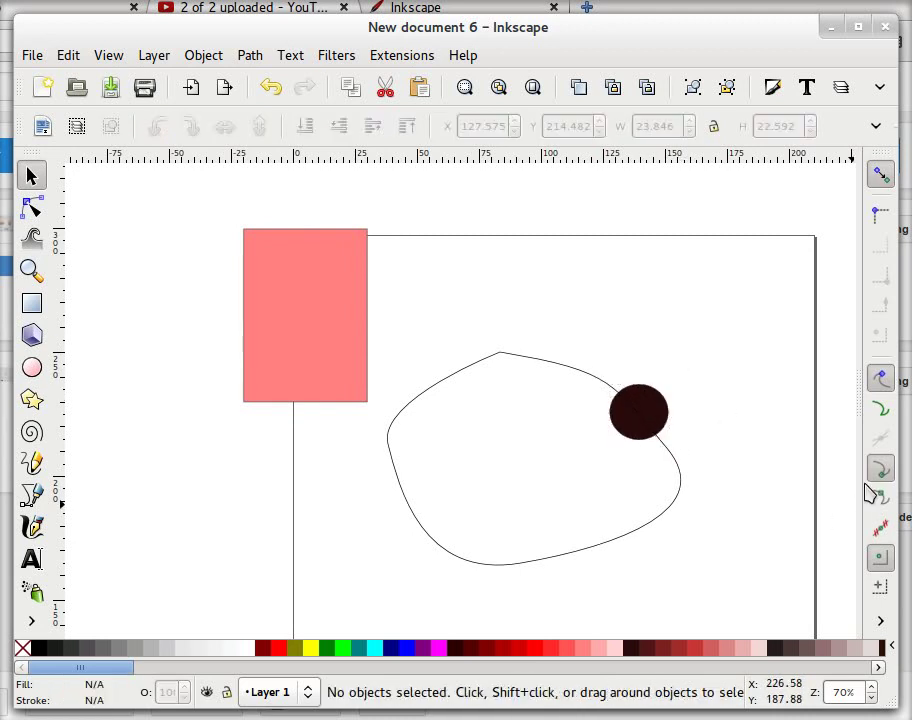
# Step: Enable snapping to paths and settle the circle centred on the outline's right edge
pyautogui.click(882, 416)
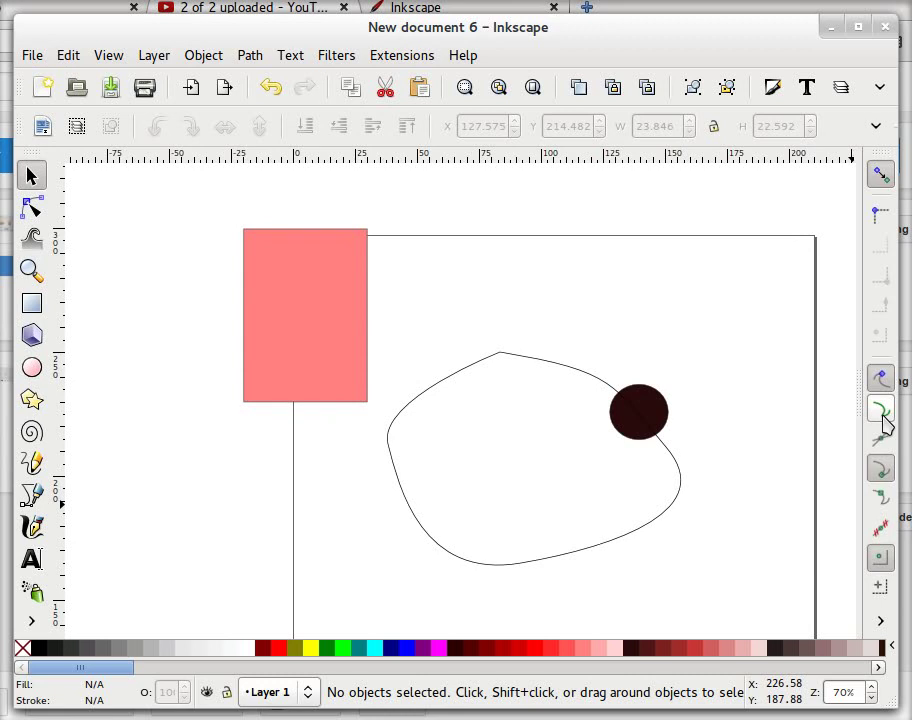
pyautogui.click(587, 441)
pyautogui.moveTo(590, 447); pyautogui.dragTo(644, 382)
pyautogui.click(656, 446)
pyautogui.click(663, 412)
pyautogui.click(649, 412)
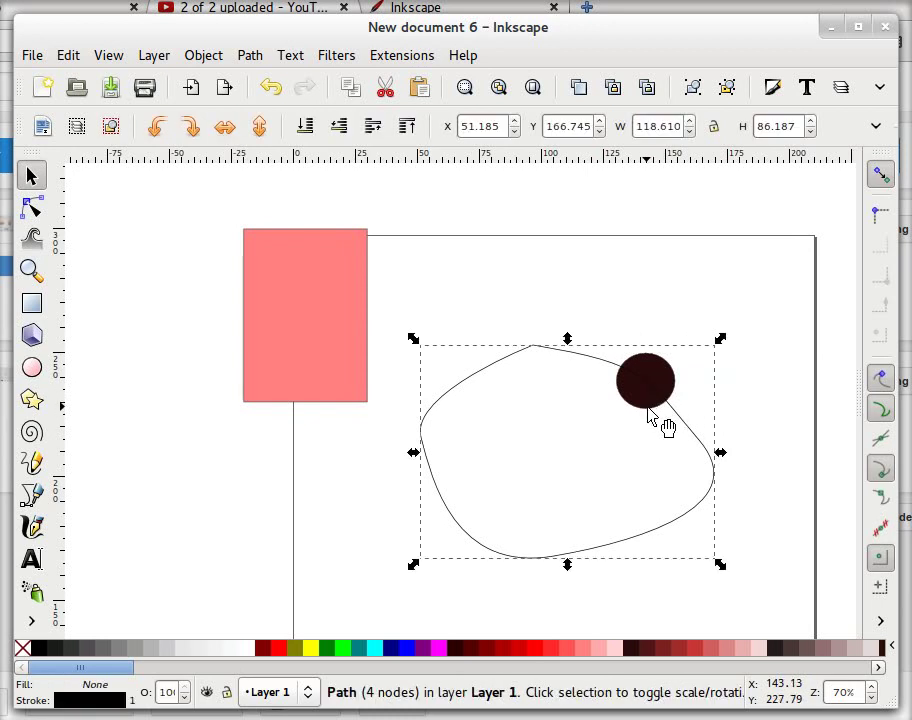
pyautogui.click(705, 392)
# Step: Duplicate the circle twice with Ctrl+D, placing the copies down along the outline
pyautogui.keyDown('ctrl'); pyautogui.click(678, 393); pyautogui.keyUp('ctrl')
pyautogui.hotkey('ctrl', 'd')
pyautogui.moveTo(667, 385); pyautogui.dragTo(656, 540)
pyautogui.press('Escape')
pyautogui.click(722, 458)
pyautogui.hotkey('ctrl', 'd')
pyautogui.click(757, 572)
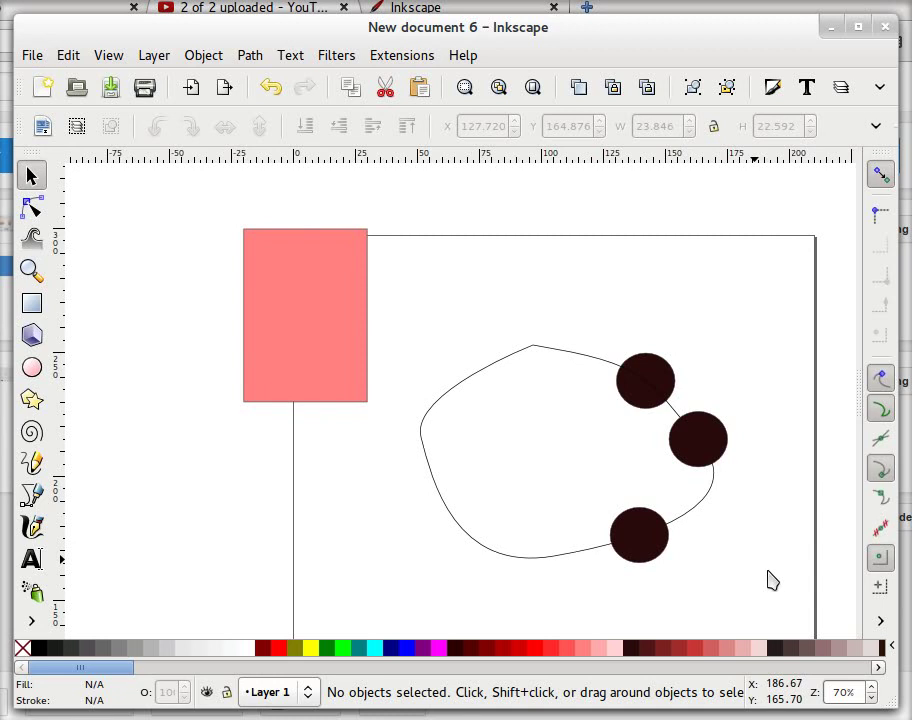
# Step: Group the curvy outline and its three circles into one group of 4 objects
pyautogui.click(634, 540)
pyautogui.click(698, 456)
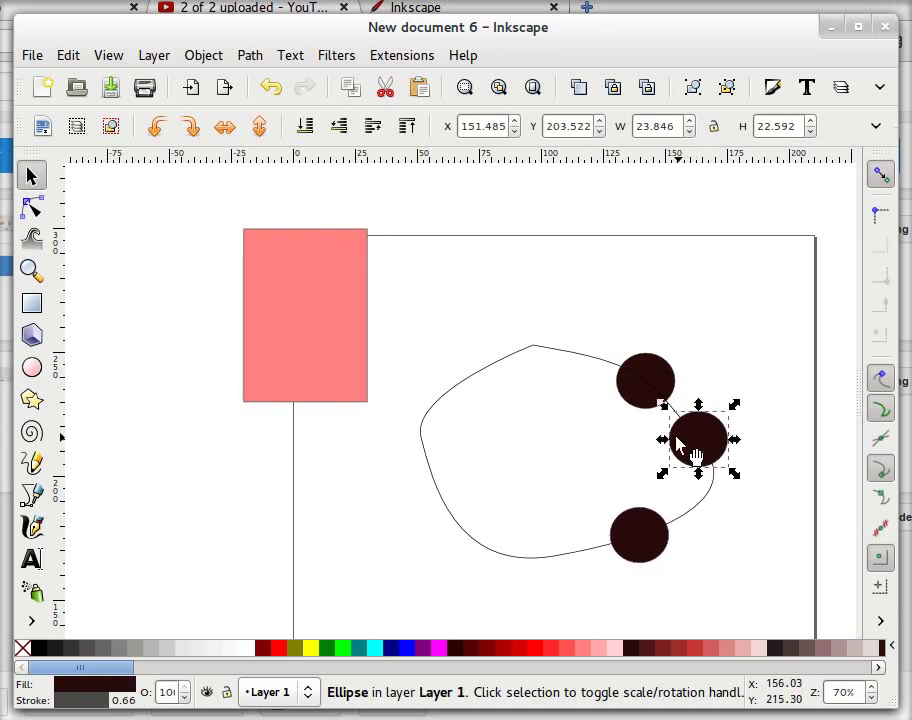
pyautogui.click(652, 395)
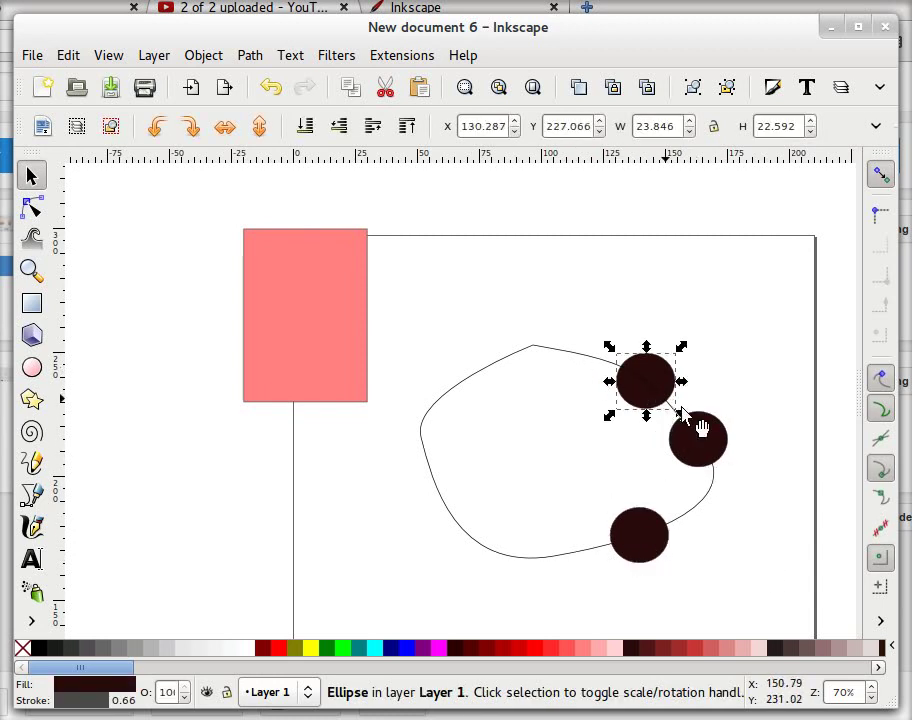
pyautogui.click(759, 381)
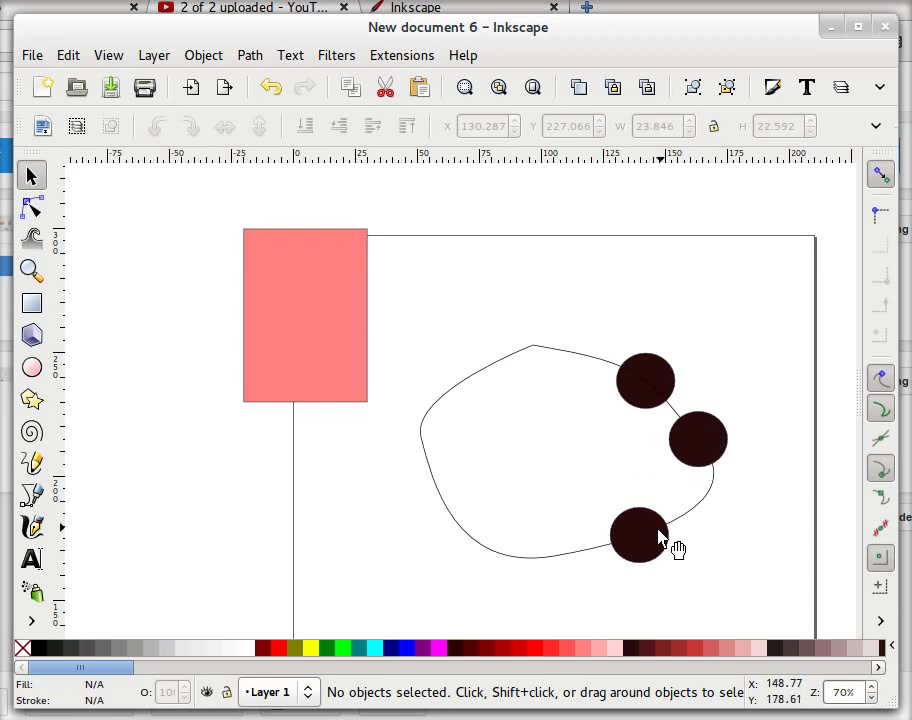
pyautogui.moveTo(417, 291); pyautogui.dragTo(790, 598)
pyautogui.hotkey('ctrl', 'g')
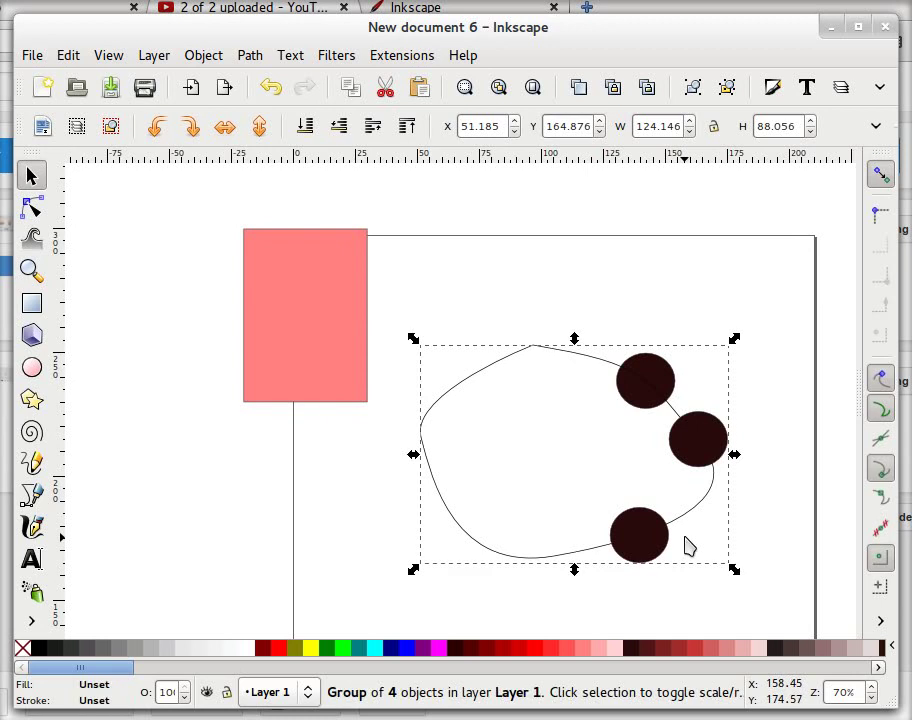
# Step: Nudge the group up, drag the pink rectangle down to overlap it, then delete and restore the group
pyautogui.moveTo(702, 452); pyautogui.dragTo(693, 382)
pyautogui.click(728, 551)
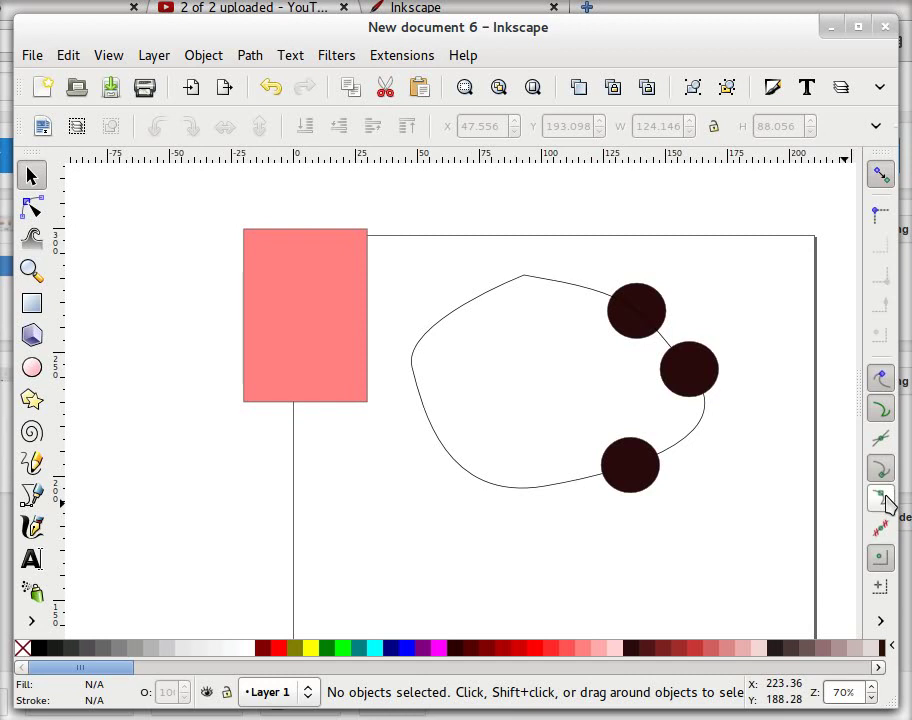
pyautogui.moveTo(349, 376); pyautogui.dragTo(439, 509)
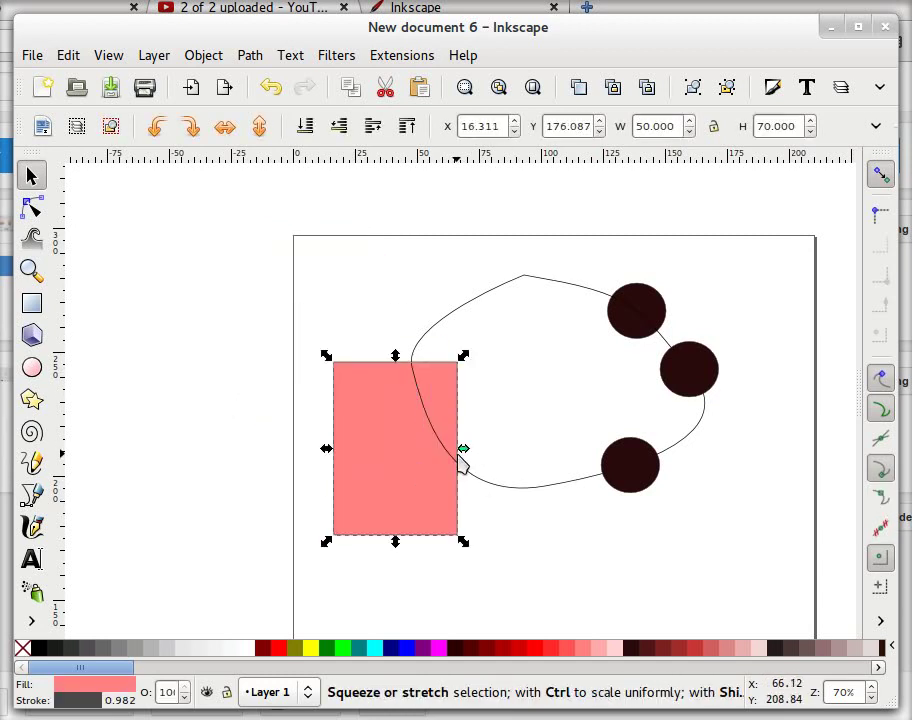
pyautogui.click(692, 545)
pyautogui.click(563, 490)
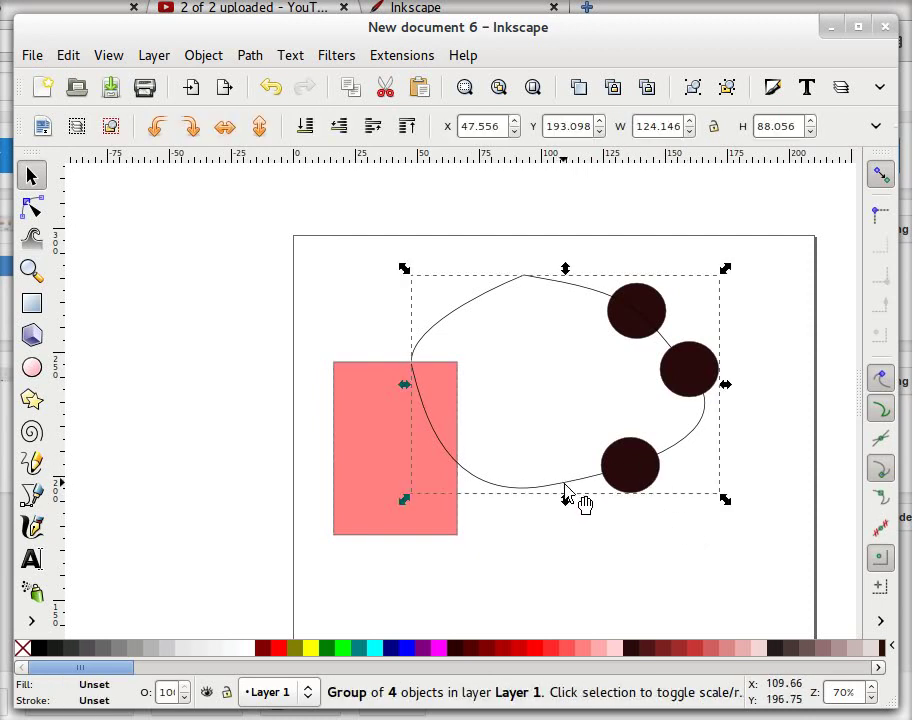
pyautogui.press('Delete')
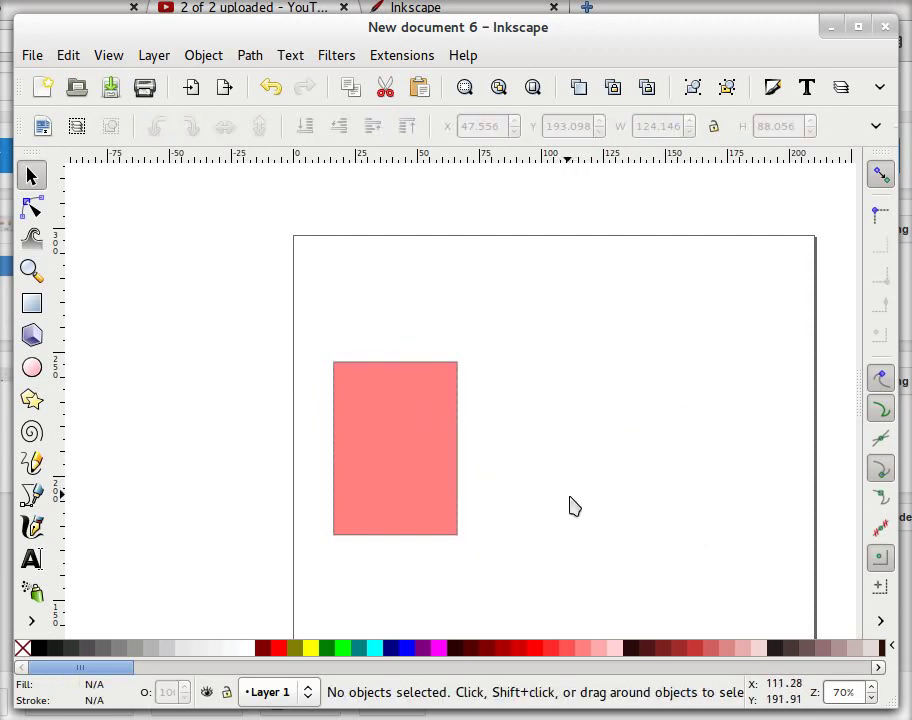
pyautogui.hotkey('ctrl', 'z')
# Step: Ungroup the outline and circles, then delete the curved outline
pyautogui.click(572, 488)
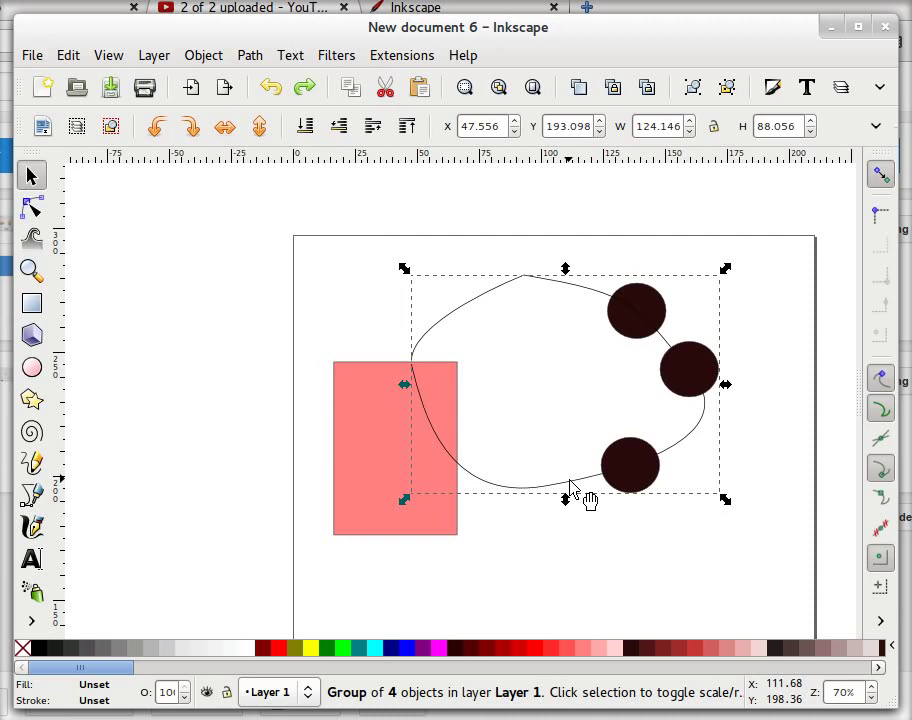
pyautogui.press('ctrl')
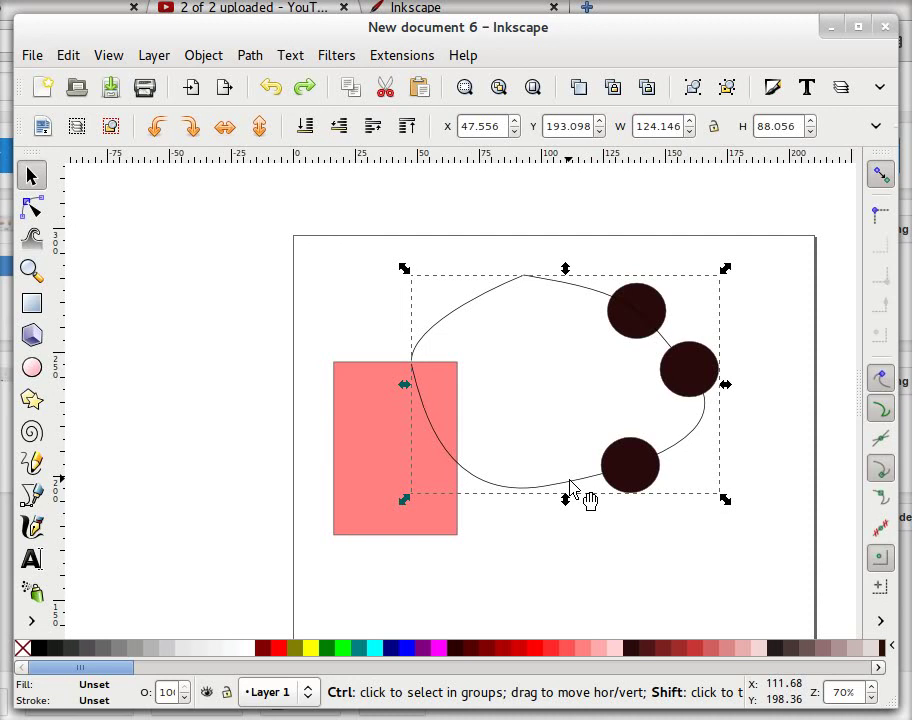
pyautogui.hotkey('ctrl', 'shift', 'g')
pyautogui.click(564, 504)
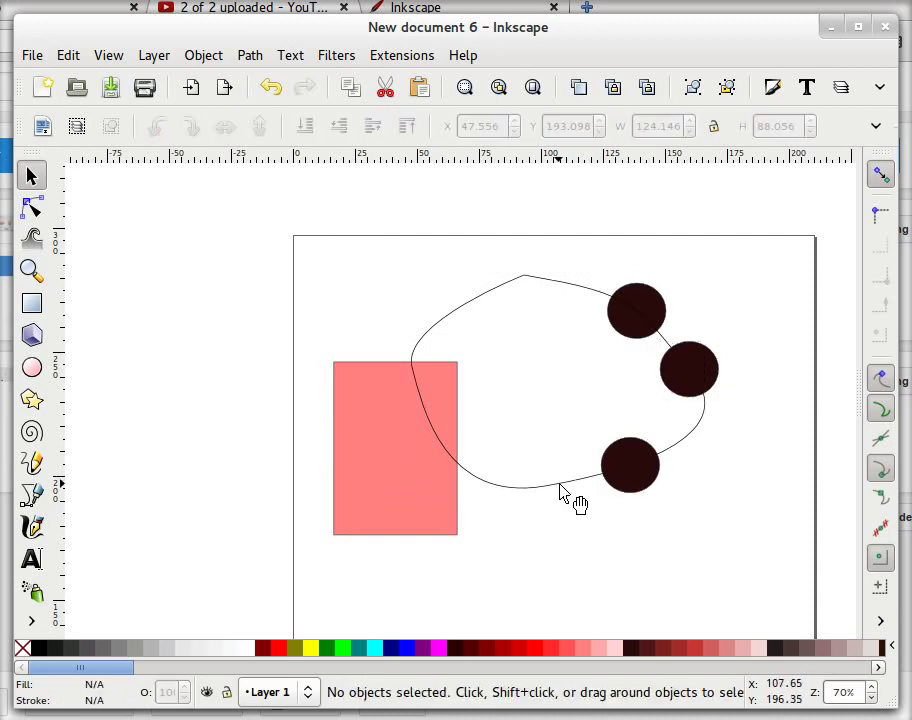
pyautogui.click(562, 487)
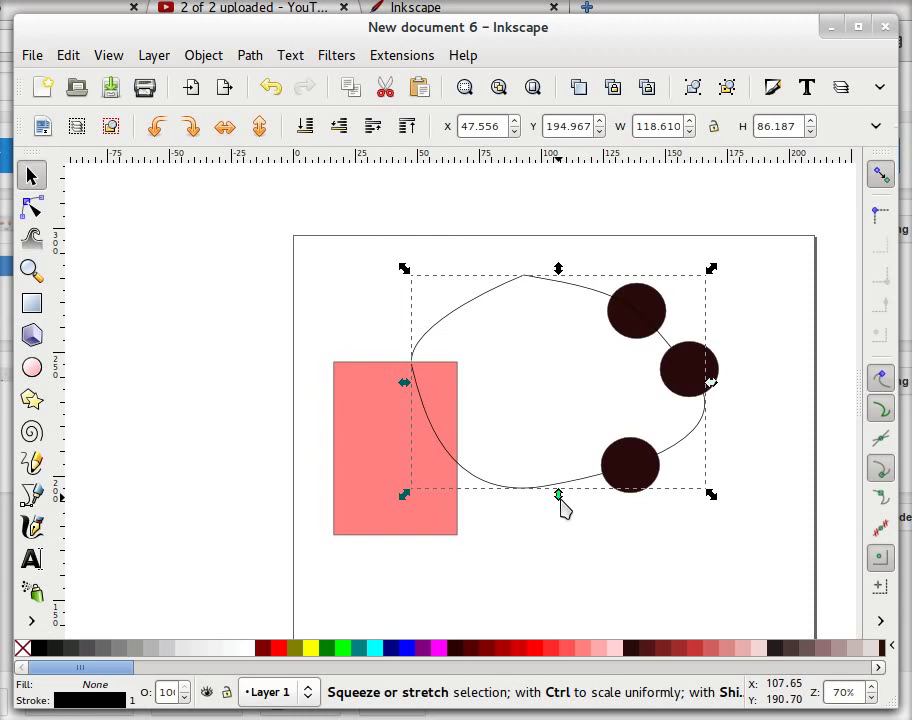
pyautogui.press('Delete')
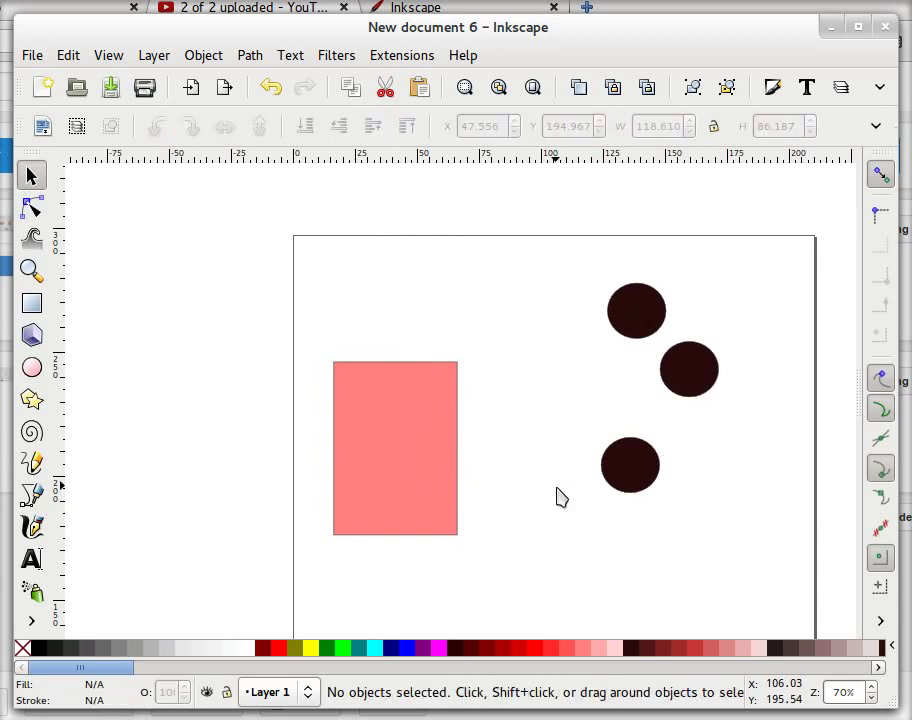
# Step: Delete the middle and top dark circles and move the remaining circle beside the pink rectangle
pyautogui.click(697, 381)
pyautogui.press('Delete')
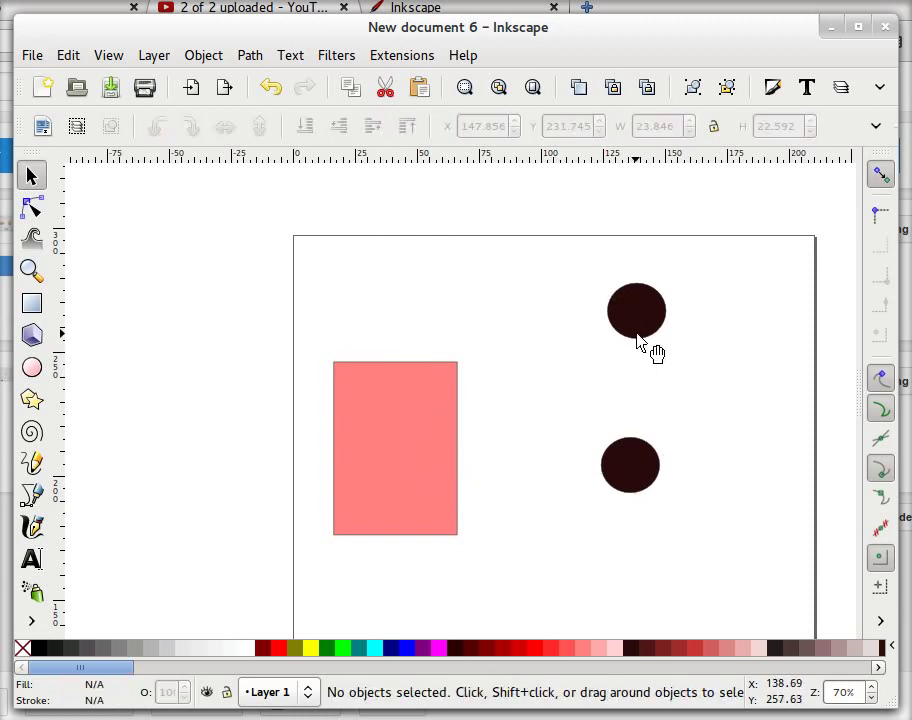
pyautogui.click(637, 334)
pyautogui.press('Delete')
pyautogui.moveTo(633, 473); pyautogui.dragTo(581, 437)
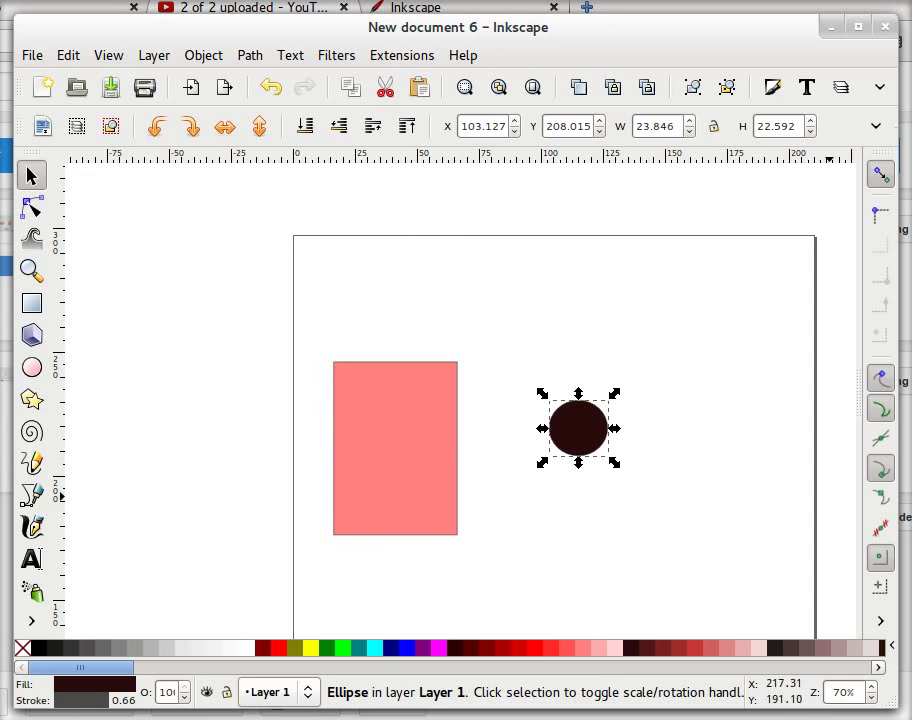
# Step: Turn off snapping to paths, turn on midpoint snapping, and drag the circle onto the rectangle's right edge
pyautogui.click(882, 409)
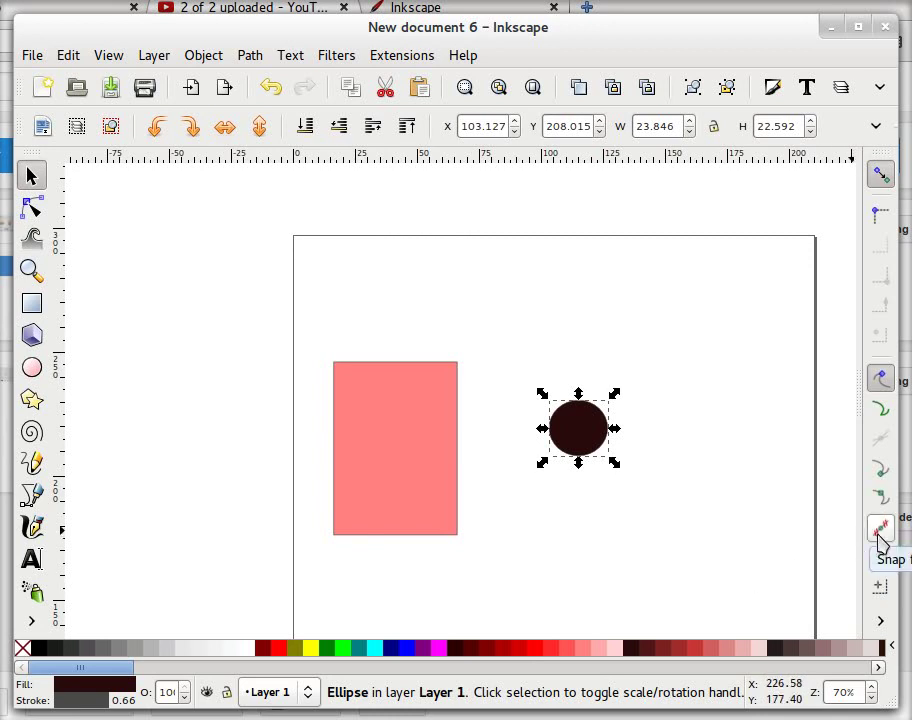
pyautogui.moveTo(892, 491); pyautogui.dragTo(645, 494)
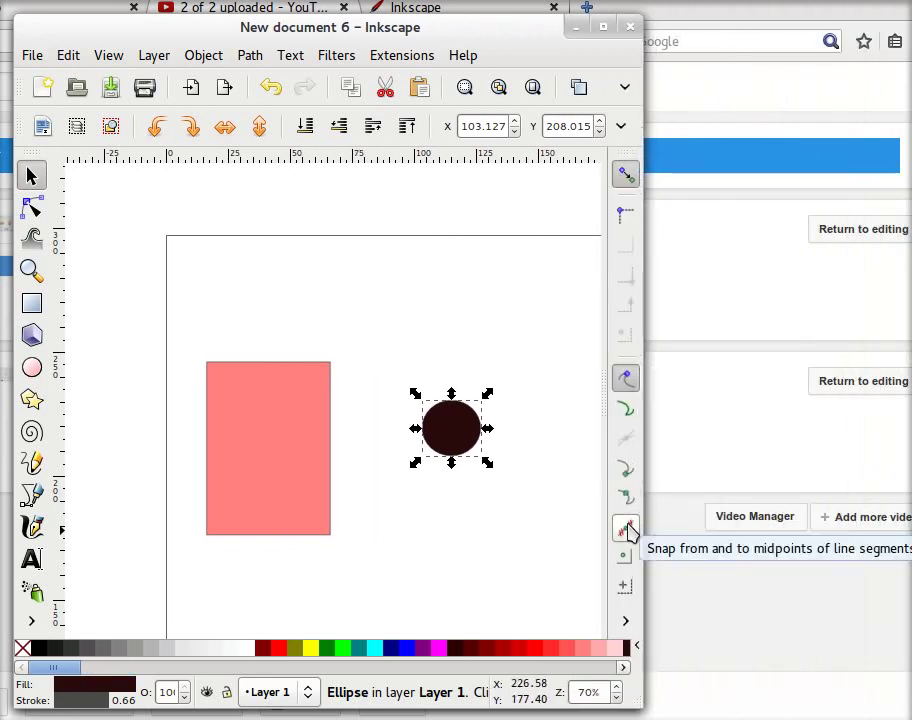
pyautogui.moveTo(641, 484); pyautogui.dragTo(905, 488)
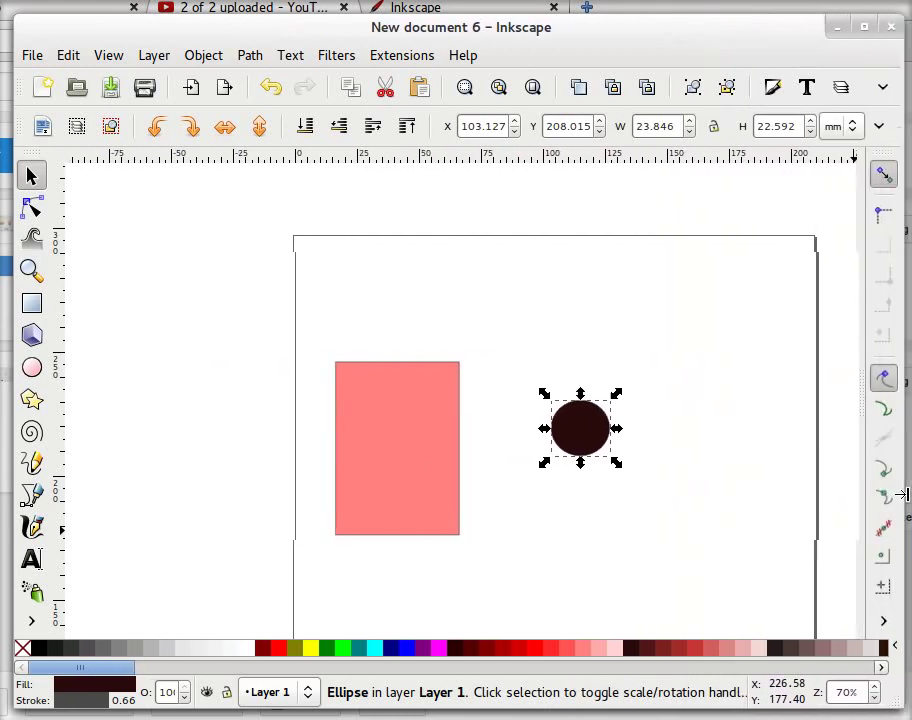
pyautogui.click(888, 527)
pyautogui.moveTo(590, 453); pyautogui.dragTo(456, 460)
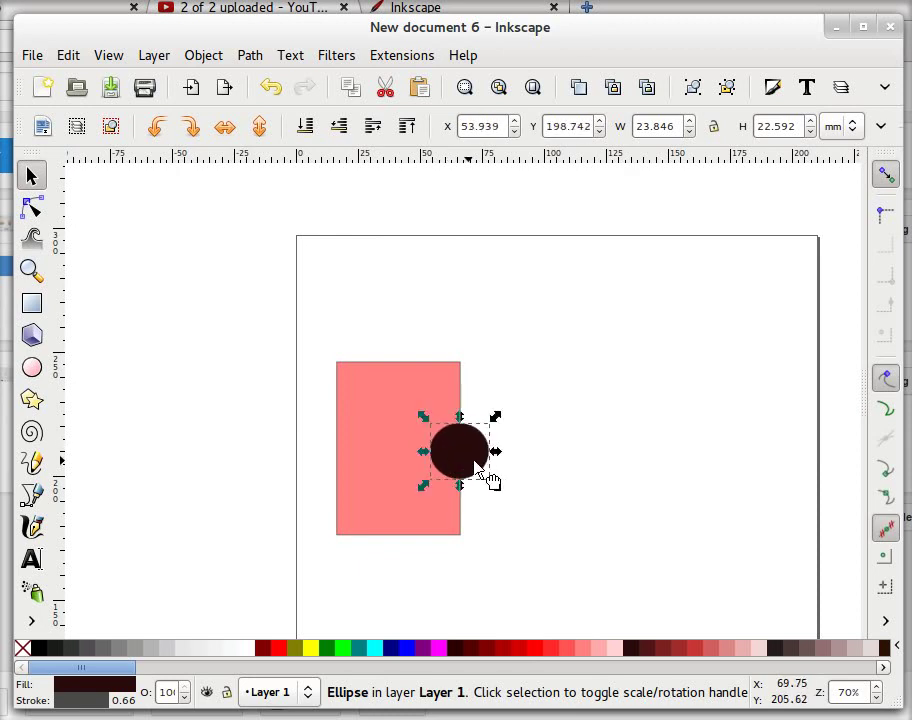
# Step: Snap the dark circle's centre to the right-edge midpoint at X 54.250, Y 199.791, then deselect
pyautogui.moveTo(476, 456)
pyautogui.mouseDown()
pyautogui.moveTo(476, 465)
pyautogui.moveTo(476, 446)
pyautogui.moveTo(475, 465)
pyautogui.mouseUp()
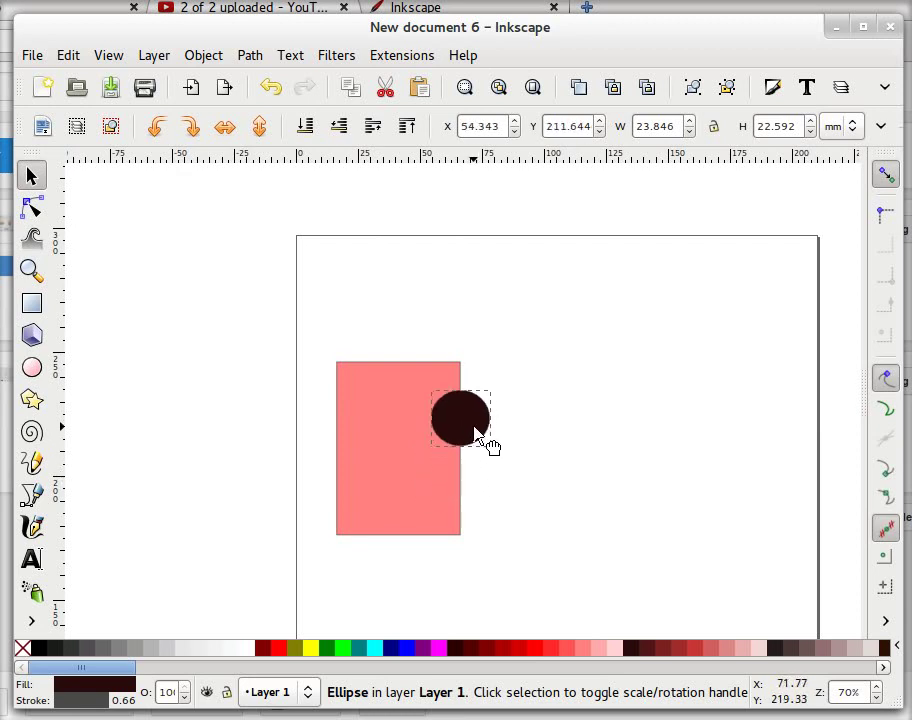
pyautogui.moveTo(477, 429); pyautogui.dragTo(470, 478)
pyautogui.click(547, 524)
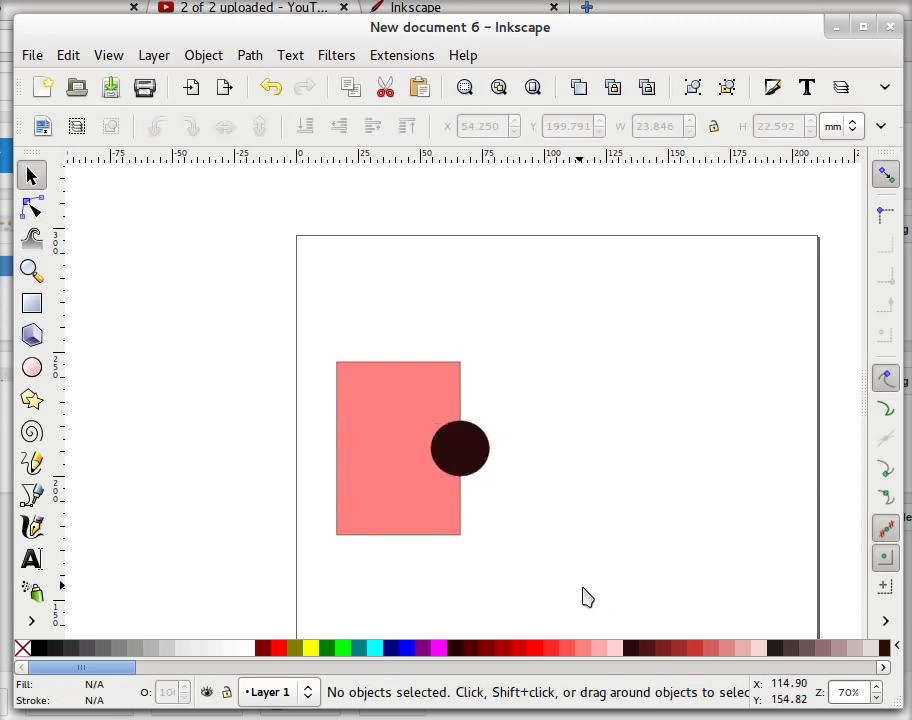
# Step: Select the pink rectangle and dark circle together and union them with Path > Union
pyautogui.click(422, 484)
pyautogui.click(507, 509)
pyautogui.click(467, 462)
pyautogui.click(469, 463)
pyautogui.click(495, 505)
pyautogui.click(443, 506)
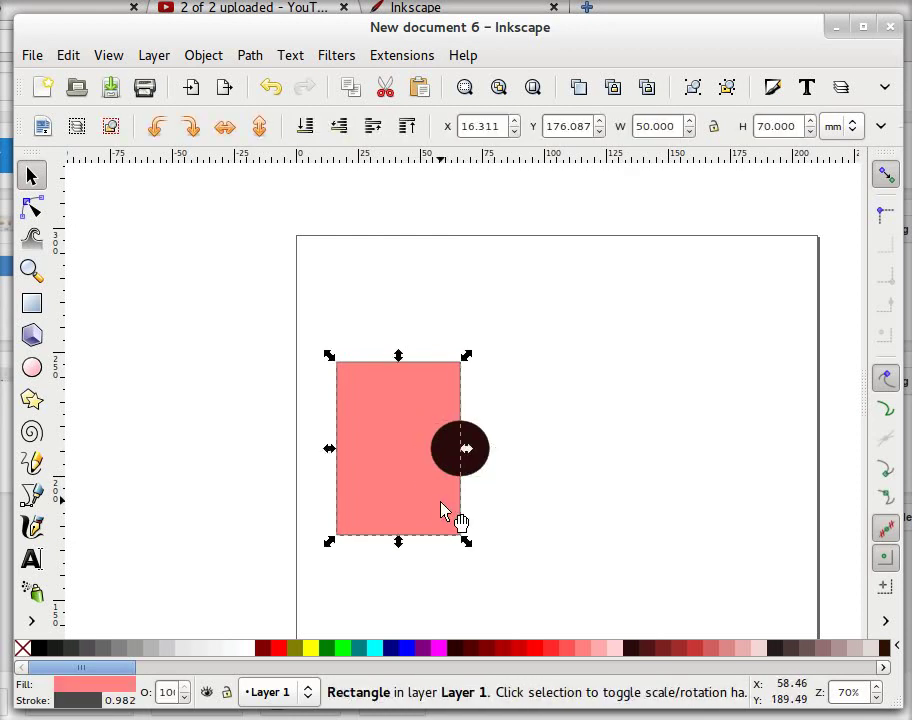
pyautogui.keyDown('shift'); pyautogui.click(484, 462); pyautogui.keyUp('shift')
pyautogui.click(203, 55)
pyautogui.moveTo(246, 58)
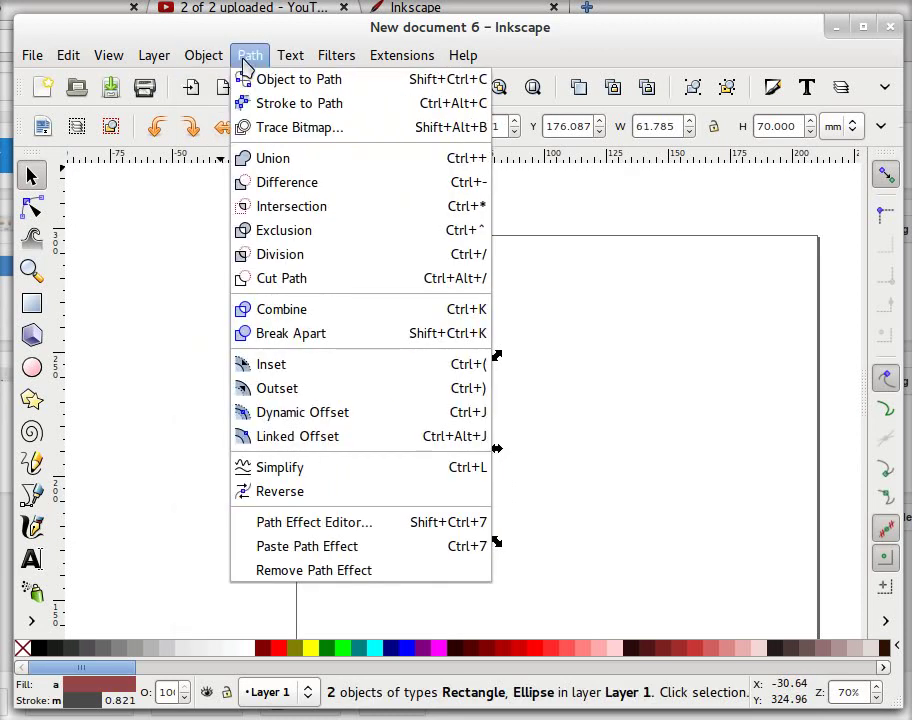
pyautogui.click(262, 158)
# Step: Rotate the merged shape 90° so the bump points up, and move it up and left on the page
pyautogui.click(633, 491)
pyautogui.click(405, 490)
pyautogui.moveTo(497, 545); pyautogui.dragTo(491, 413)
pyautogui.moveTo(509, 466); pyautogui.dragTo(576, 455)
pyautogui.scroll(2, 497, 380)
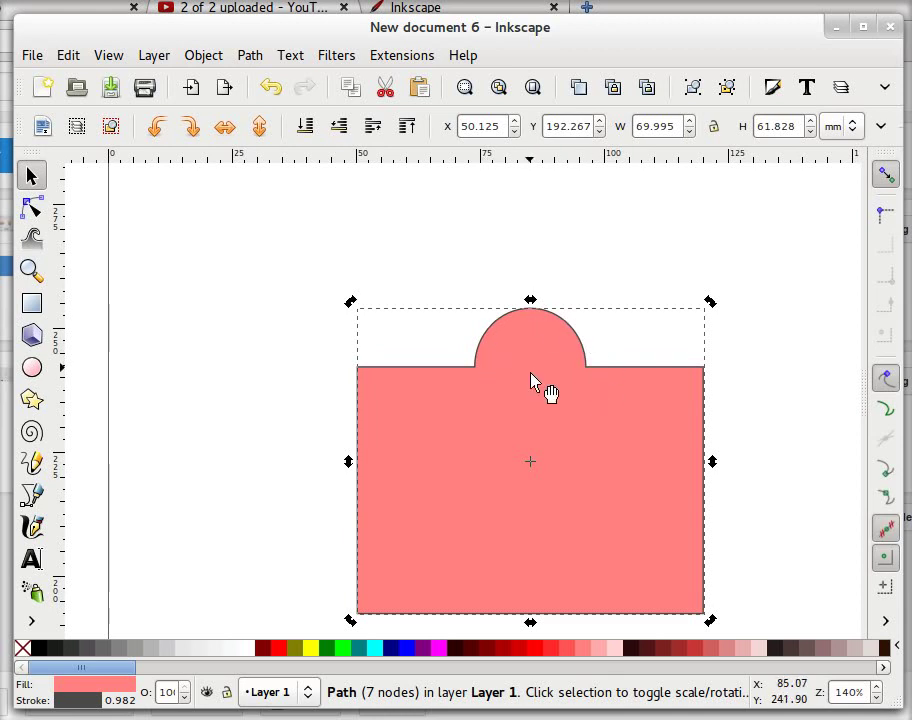
pyautogui.moveTo(621, 493); pyautogui.dragTo(449, 362)
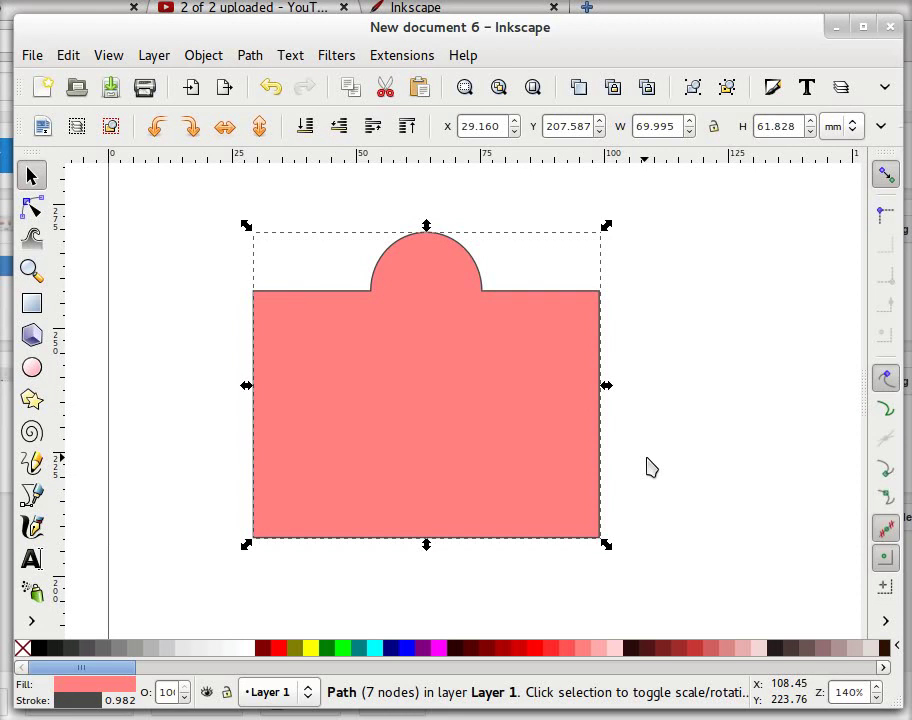